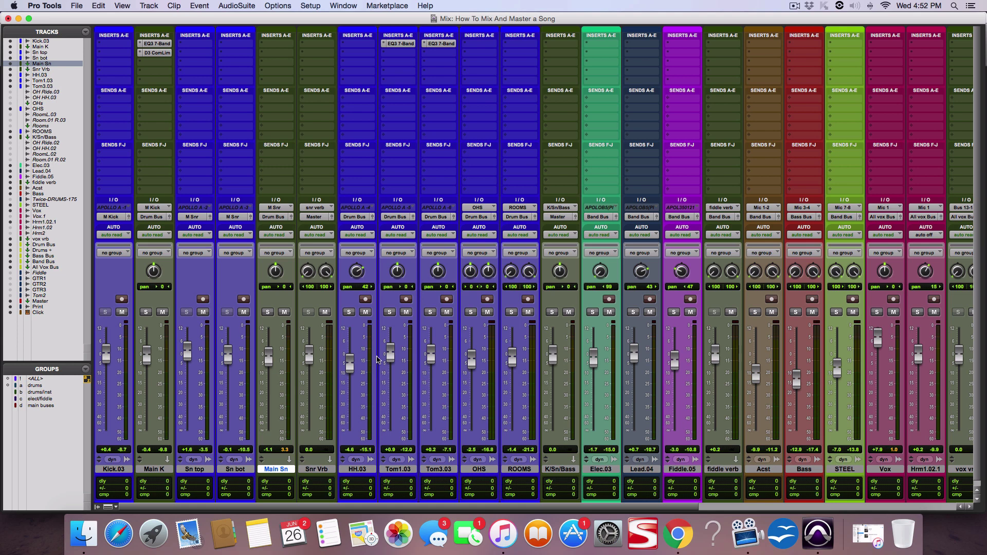
pyautogui.hscroll(10, 378, 359)
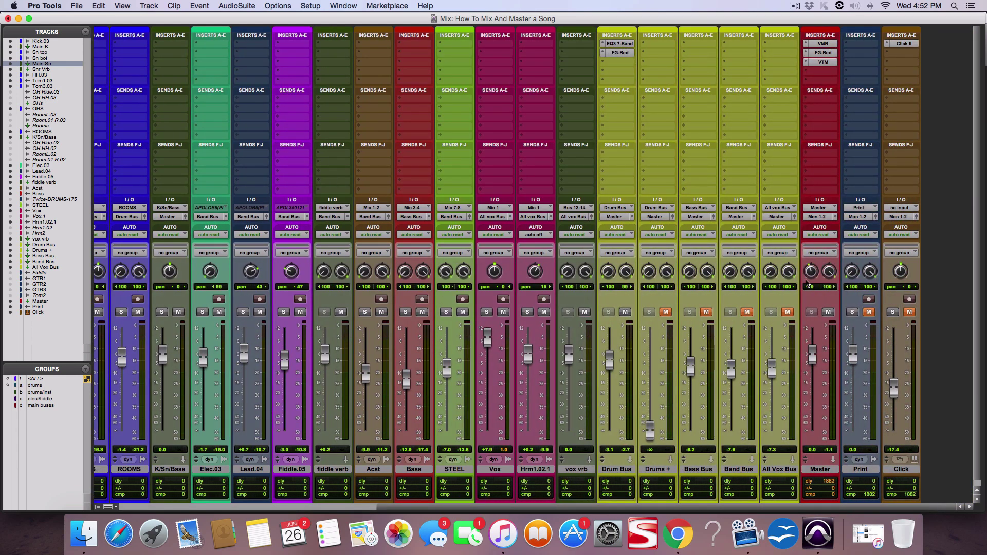
pyautogui.hscroll(-10, 730, 281)
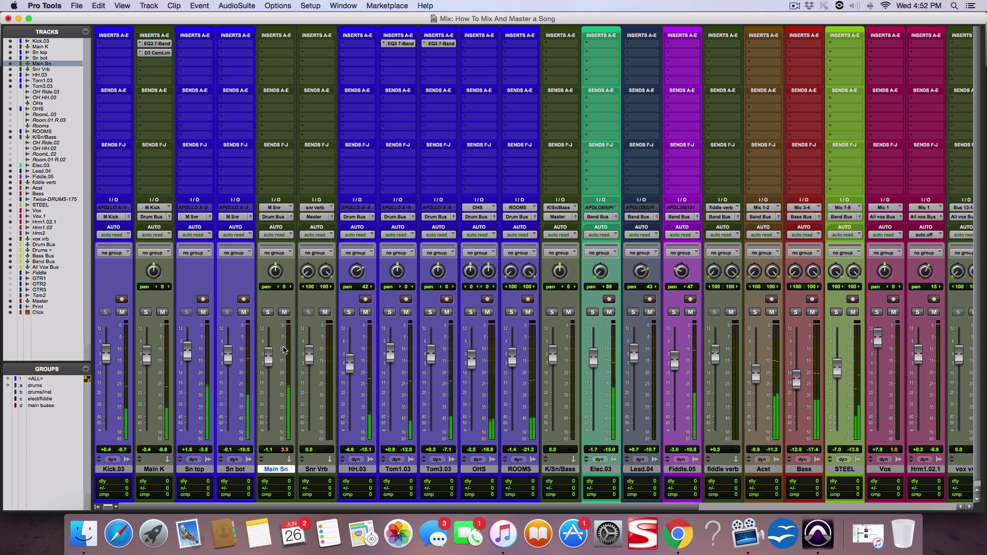
pyautogui.hscroll(10, 535, 304)
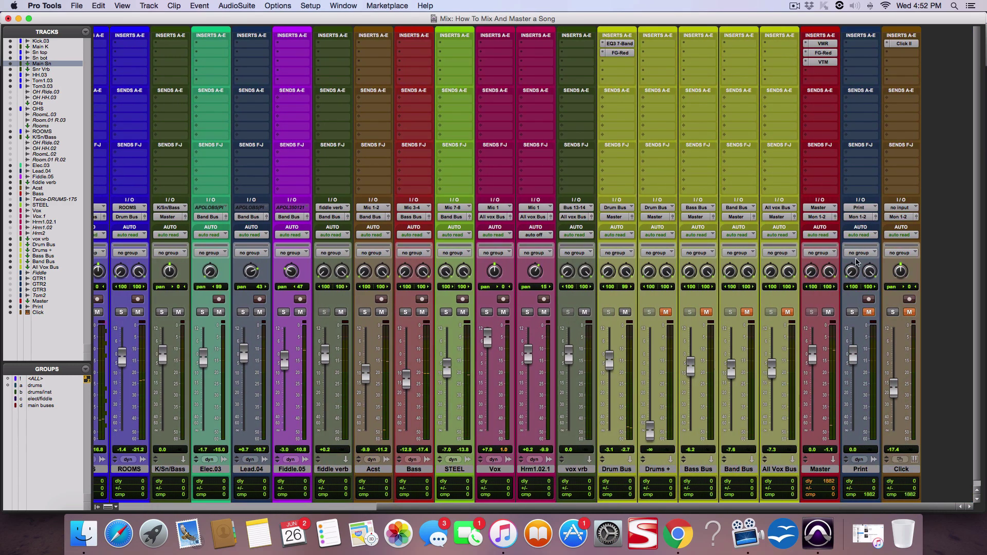
pyautogui.moveTo(829, 276); pyautogui.dragTo(816, 275)
pyautogui.hscroll(-10, 768, 265)
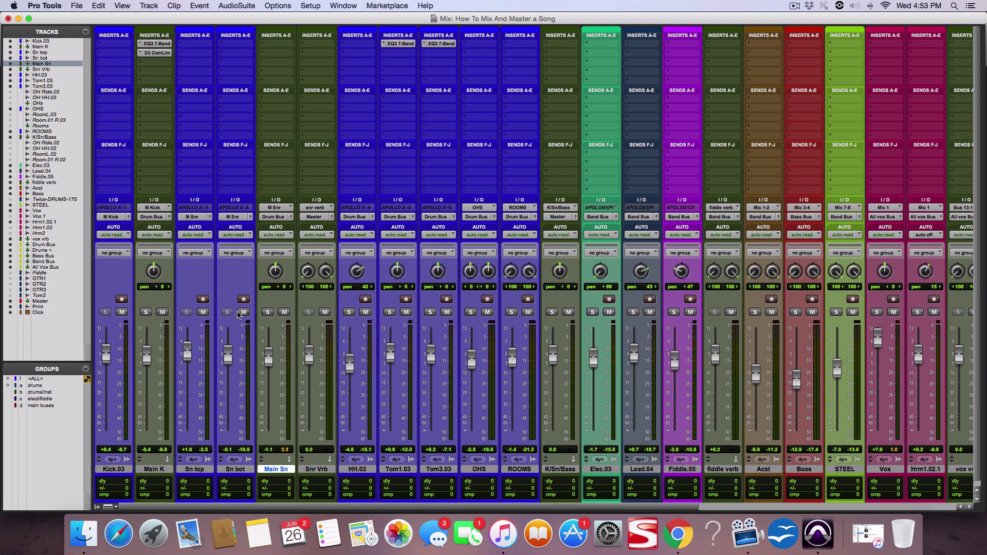
# - Play the song and audition the snare mics by muting Sn top and Sn bot, and unmute both
pyautogui.press('space')
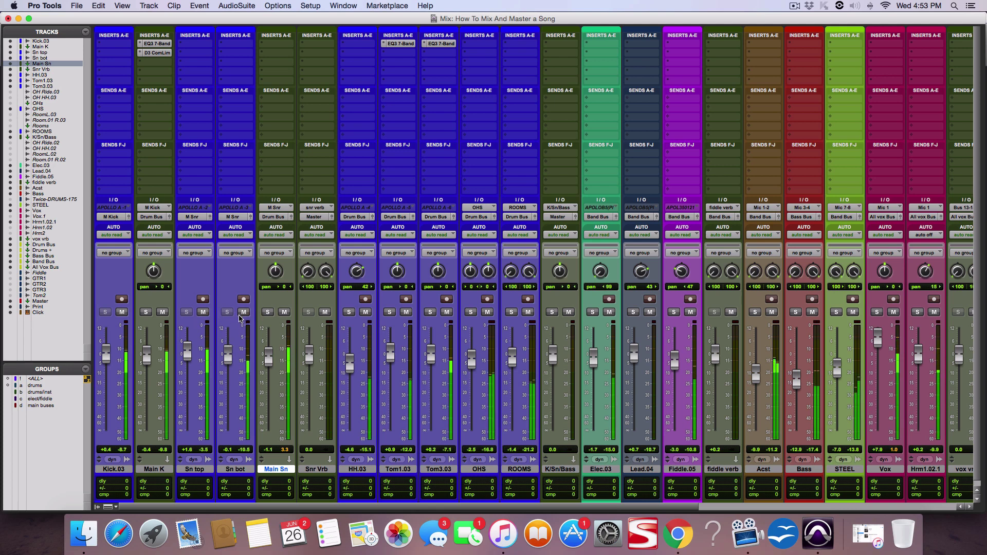
pyautogui.click(204, 315)
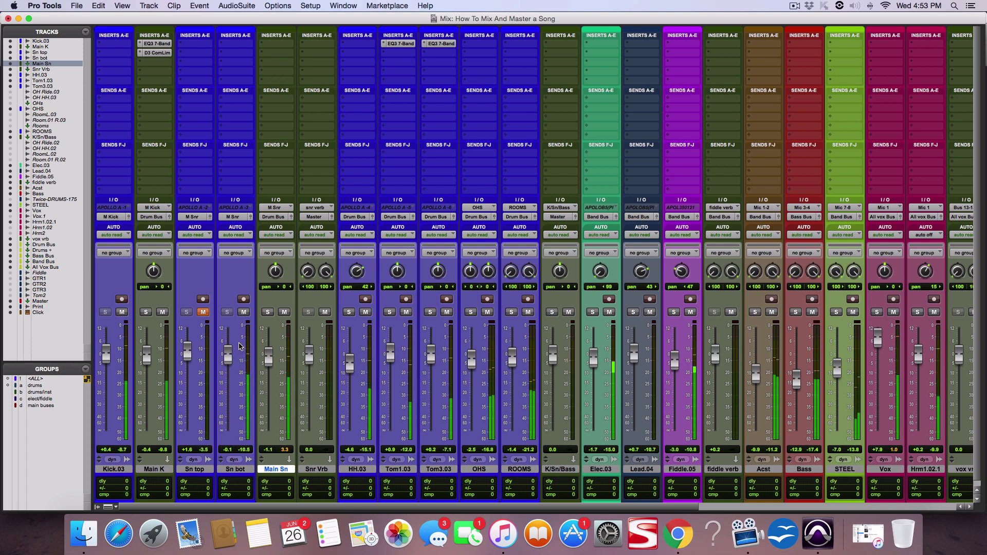
pyautogui.click(244, 312)
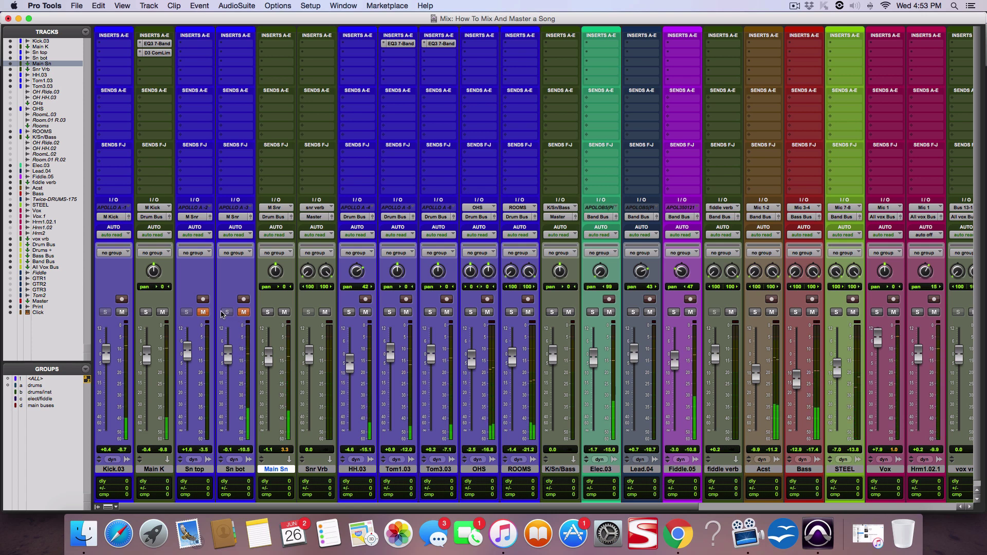
pyautogui.click(203, 312)
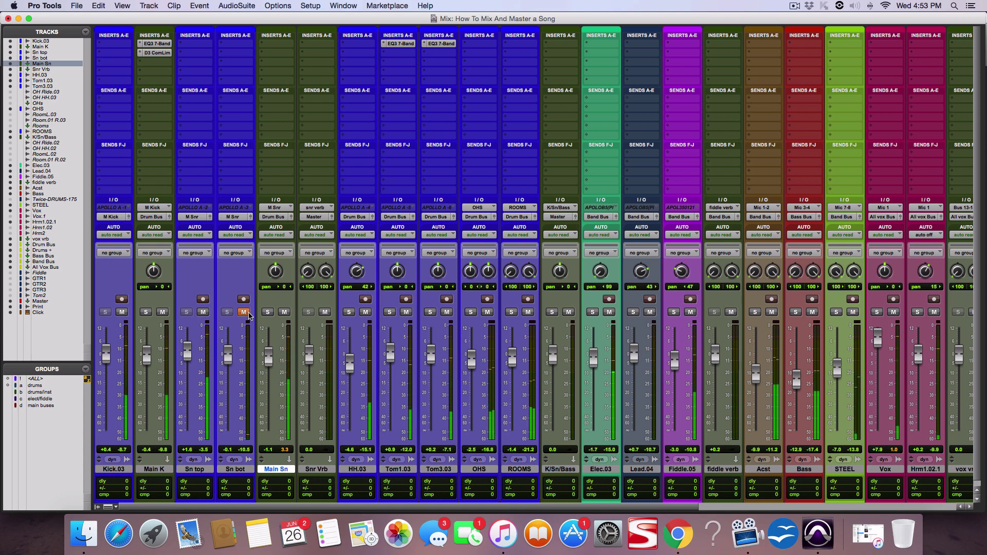
pyautogui.click(247, 312)
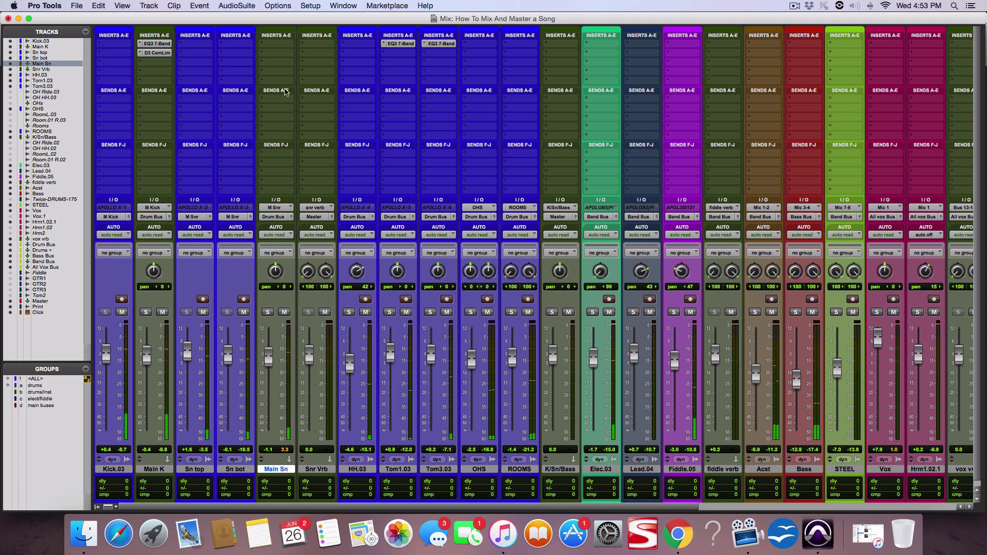
# - Insert a mono EQ3 7-Band plug-in in the first insert slot of the Main Sn track
pyautogui.click(272, 45)
pyautogui.moveTo(301, 67)
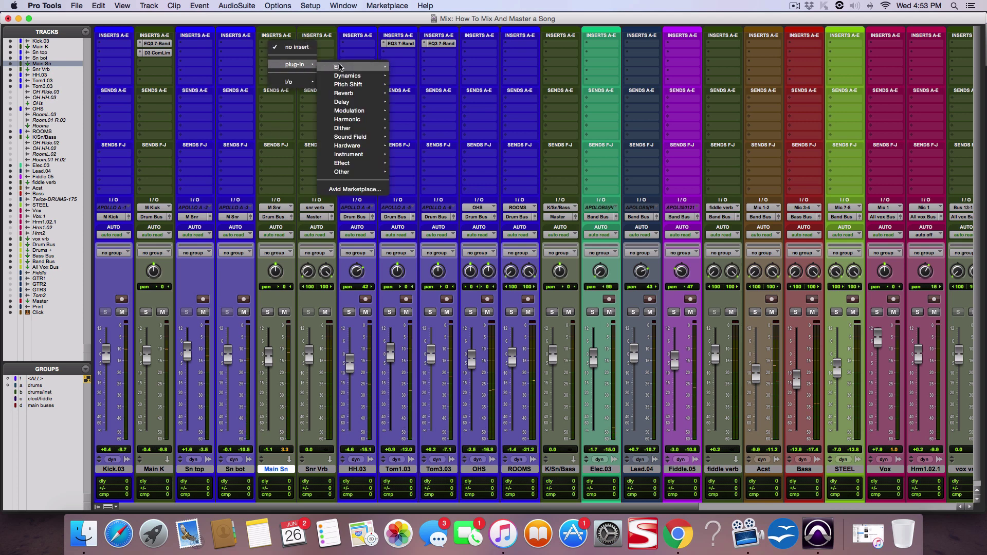
pyautogui.moveTo(351, 67)
pyautogui.click(420, 101)
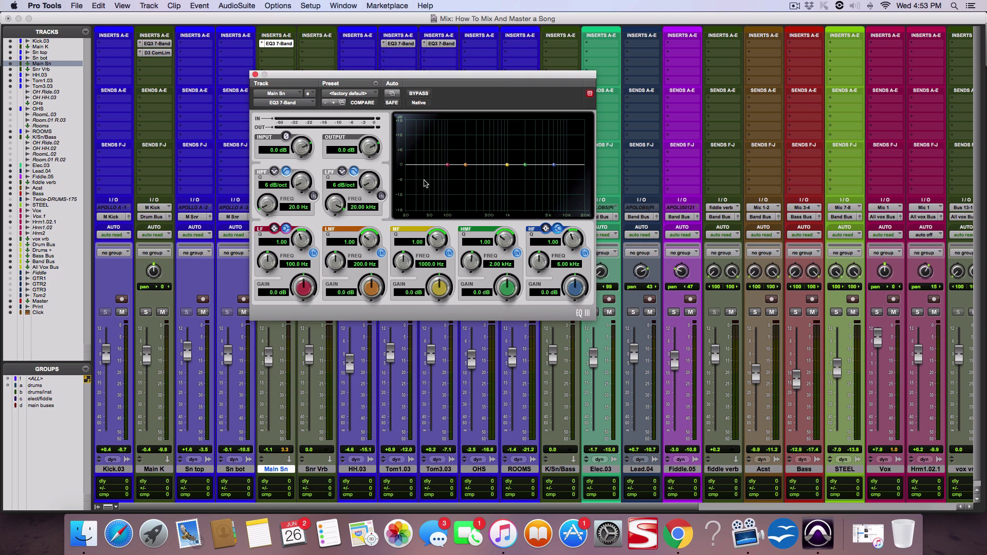
# - Enable the high-pass filter on the Main Sn EQ at 18 dB/oct and 96.4 Hz
pyautogui.click(314, 195)
pyautogui.moveTo(304, 183); pyautogui.dragTo(306, 172)
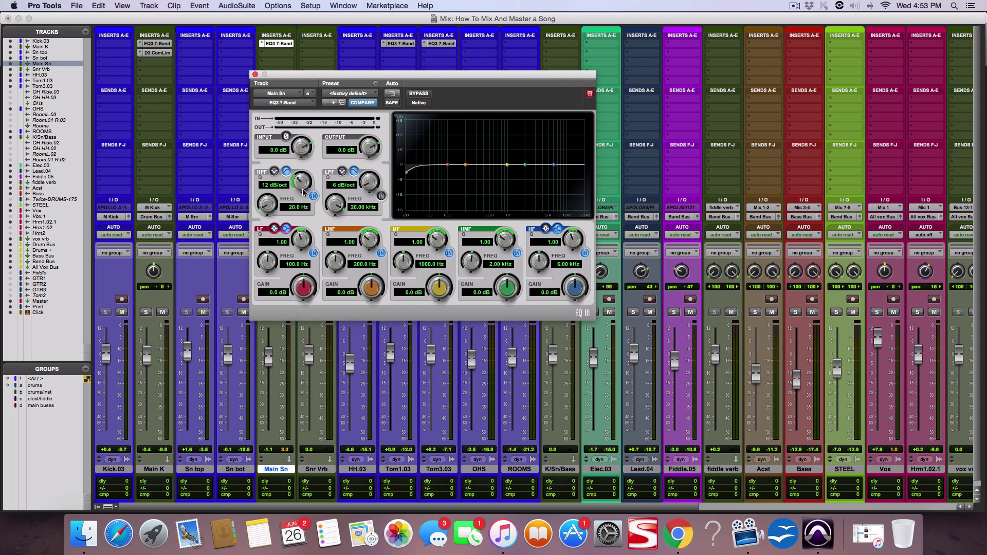
pyautogui.moveTo(303, 193); pyautogui.dragTo(266, 194)
# - Play the song and compare the high-passed snare with the EQ bypassed and active
pyautogui.press('space')
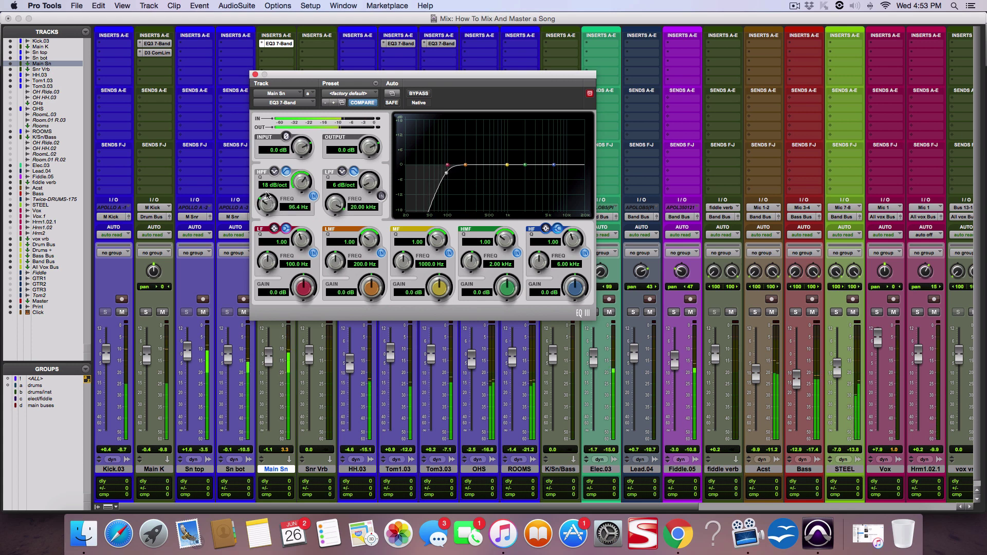
pyautogui.click(419, 93)
pyautogui.click(419, 93)
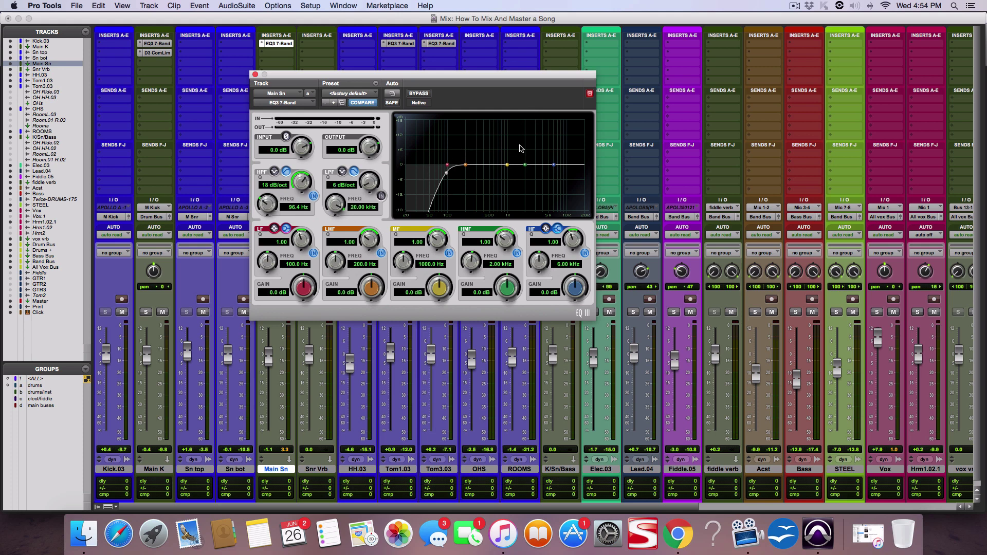
# - Sweep a boosted low-mid band during playback and cut it by 4.0 dB at 234.9 Hz with a Q of 6.68
pyautogui.press('space')
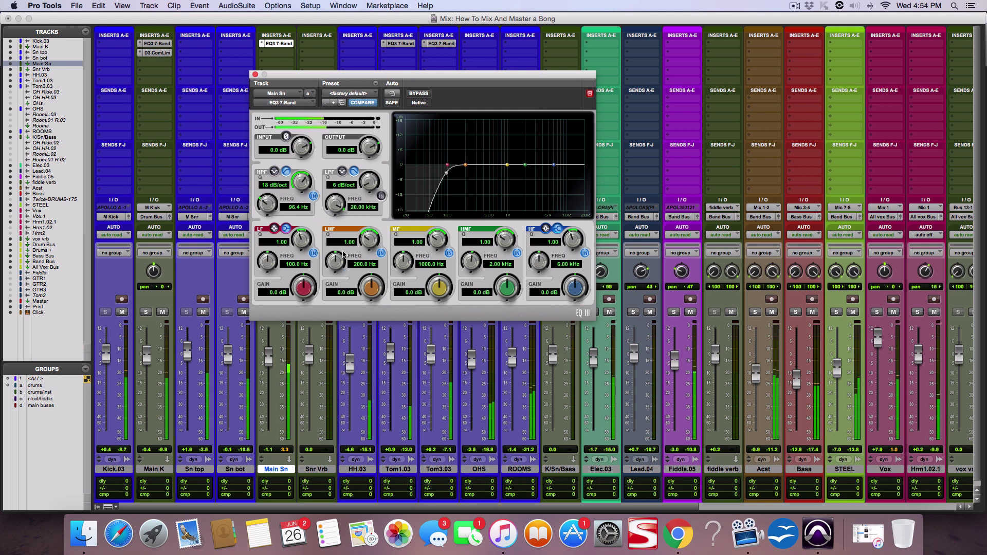
pyautogui.moveTo(369, 238); pyautogui.dragTo(369, 226)
pyautogui.moveTo(372, 287); pyautogui.dragTo(309, 253)
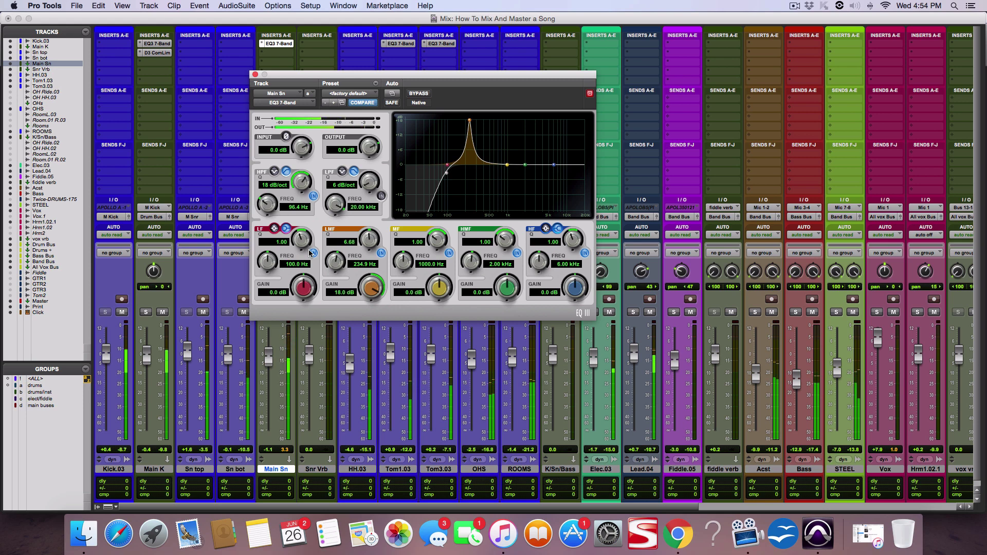
pyautogui.moveTo(366, 284); pyautogui.dragTo(283, 274)
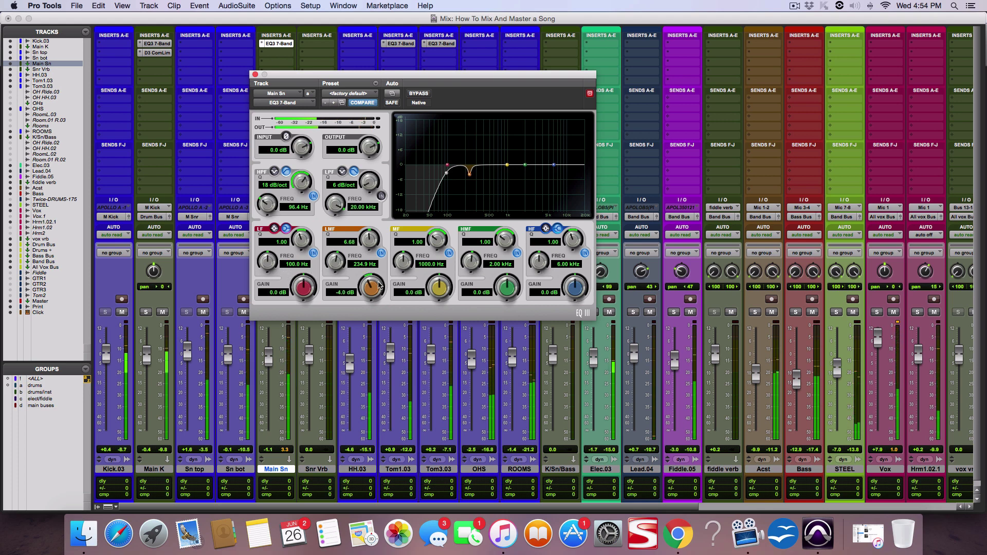
# - Switch the low band to a peak shape, sweep it, and set it to 154.4 Hz, 2.6 dB gain and Q 1.64
pyautogui.moveTo(303, 238); pyautogui.dragTo(304, 230)
pyautogui.moveTo(304, 288); pyautogui.dragTo(300, 226)
pyautogui.click(274, 228)
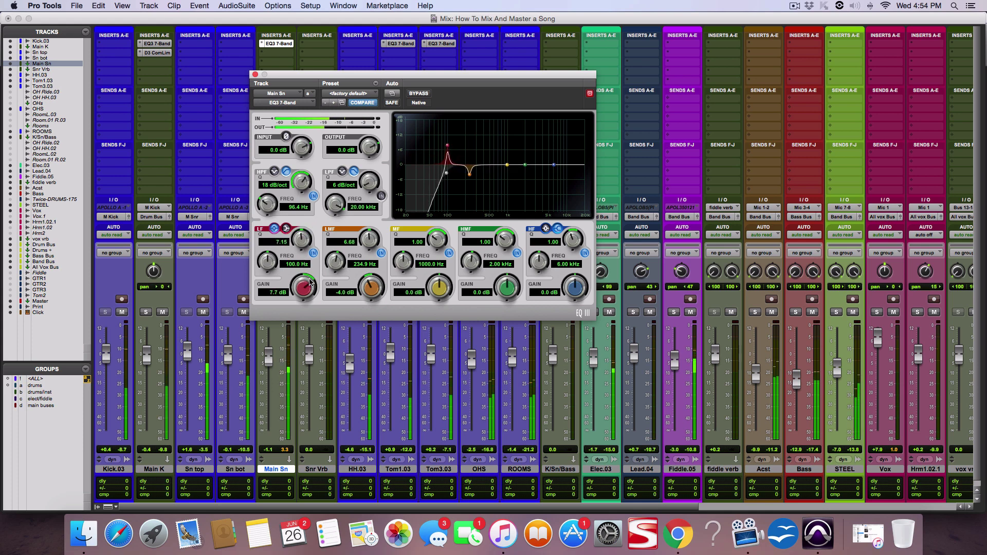
pyautogui.moveTo(306, 286); pyautogui.dragTo(285, 256)
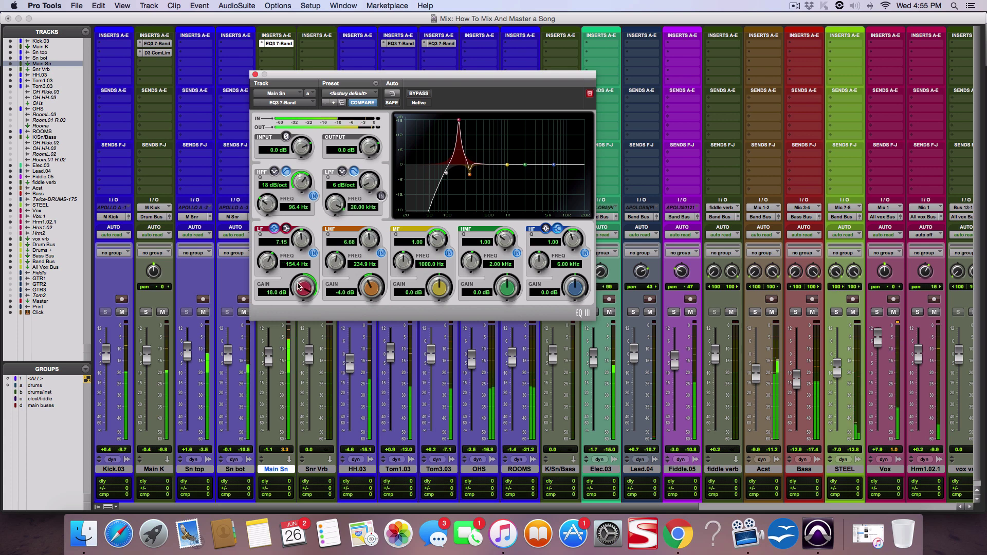
pyautogui.moveTo(305, 286); pyautogui.dragTo(265, 248)
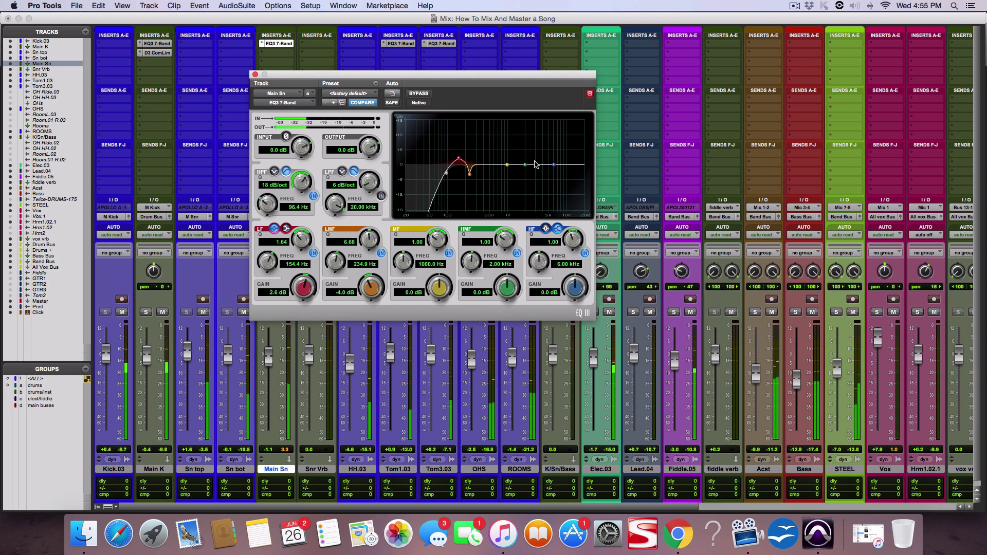
# - Boost the high-mid band by 1.3 dB at 7.27 kHz, comparing the sound with the band off and on
pyautogui.moveTo(526, 165); pyautogui.dragTo(562, 162)
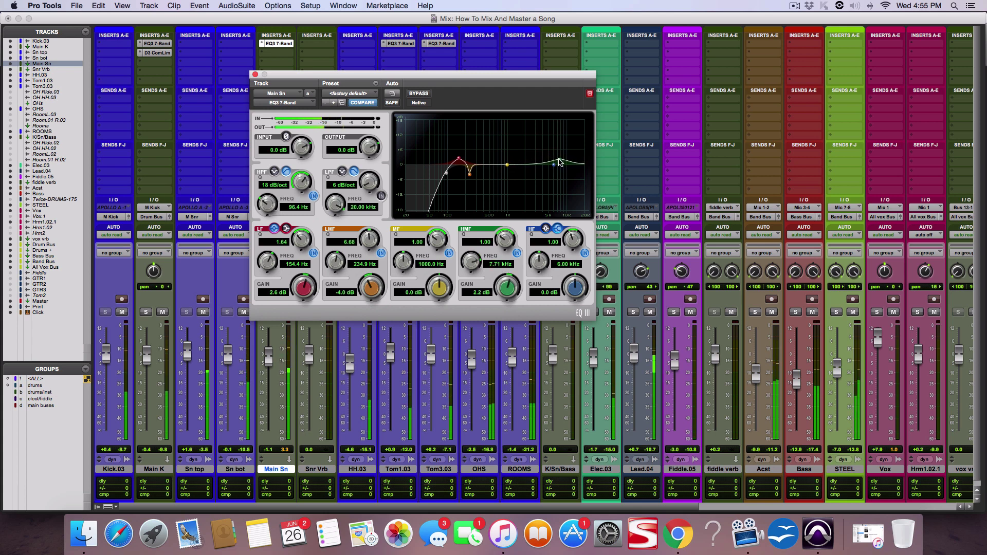
pyautogui.click(517, 254)
pyautogui.click(517, 253)
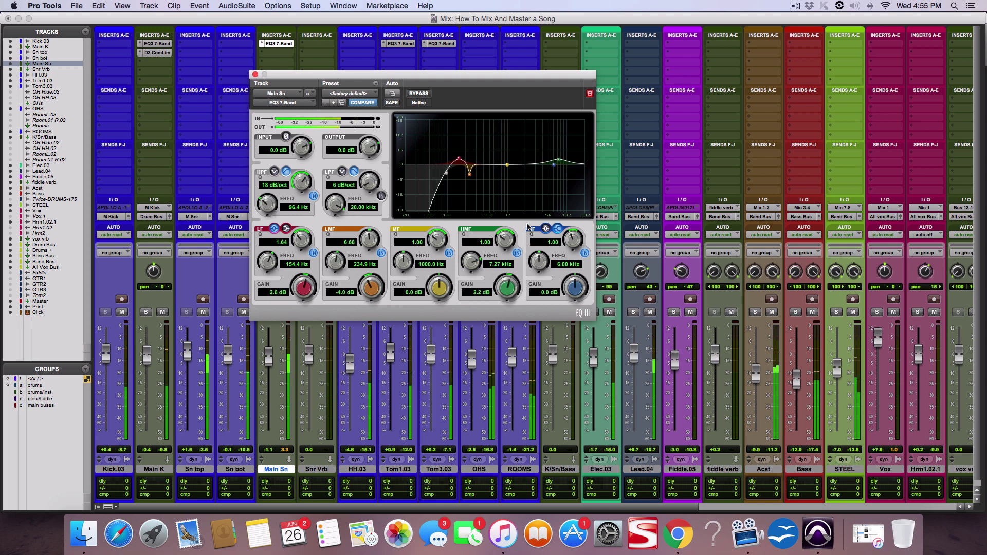
pyautogui.moveTo(514, 282); pyautogui.dragTo(501, 289)
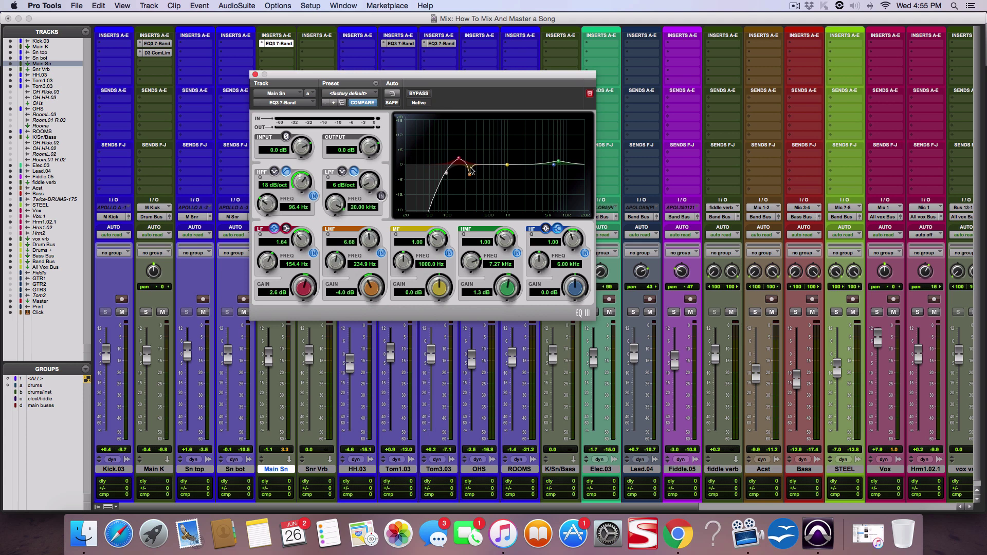
# - Compare the complete Main Sn EQ curve against the bypassed sound during playback, leaving the EQ active
pyautogui.click(419, 94)
pyautogui.click(419, 94)
pyautogui.click(419, 95)
pyautogui.click(419, 94)
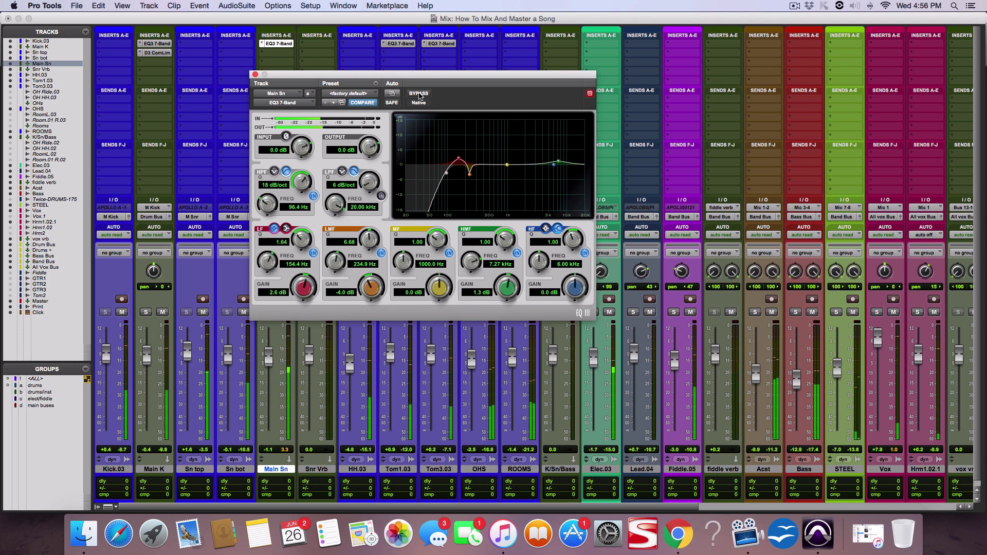
pyautogui.click(419, 95)
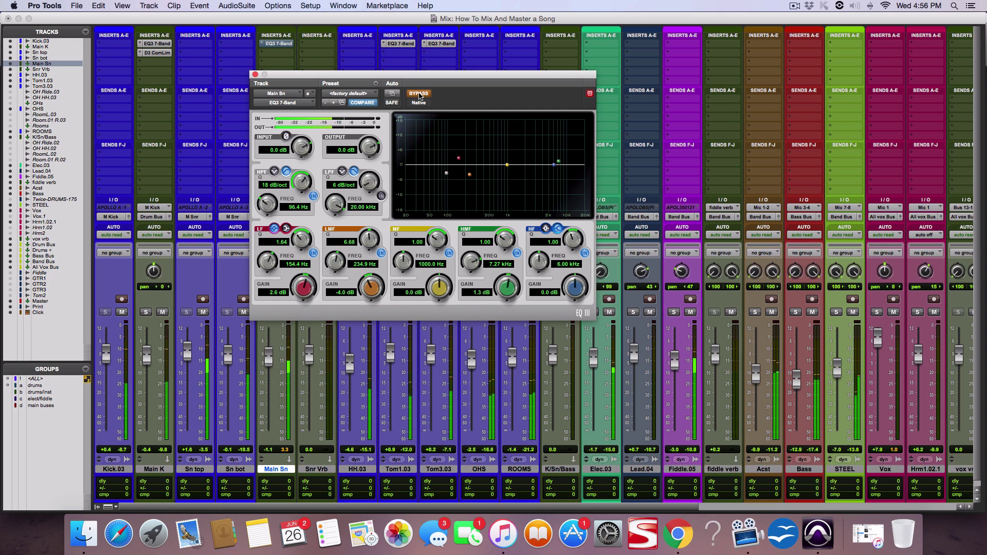
pyautogui.click(419, 94)
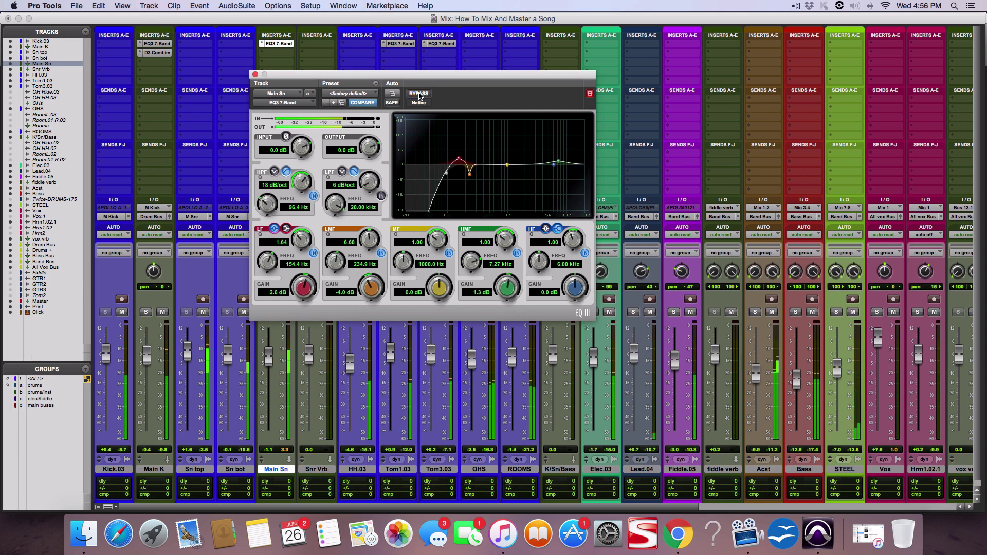
pyautogui.click(419, 94)
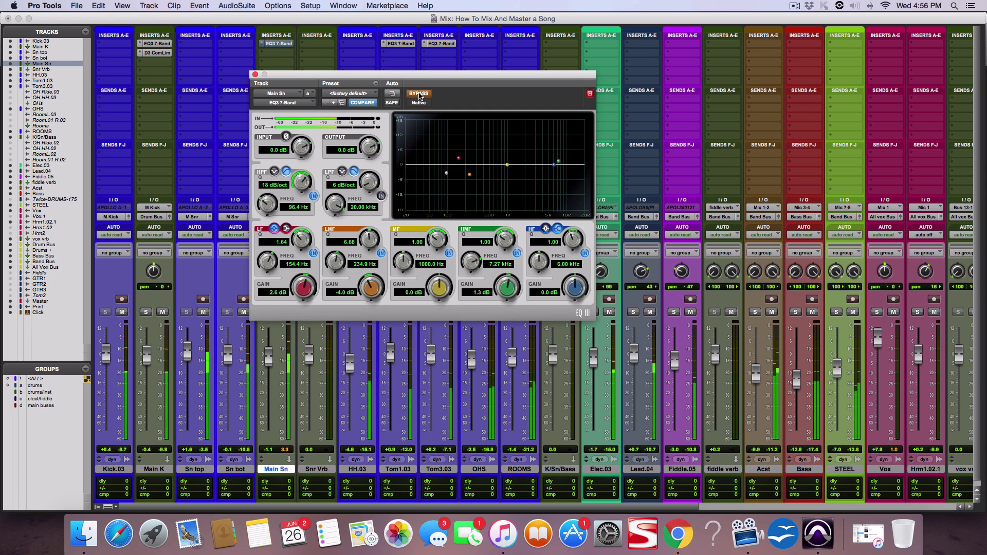
pyautogui.click(419, 94)
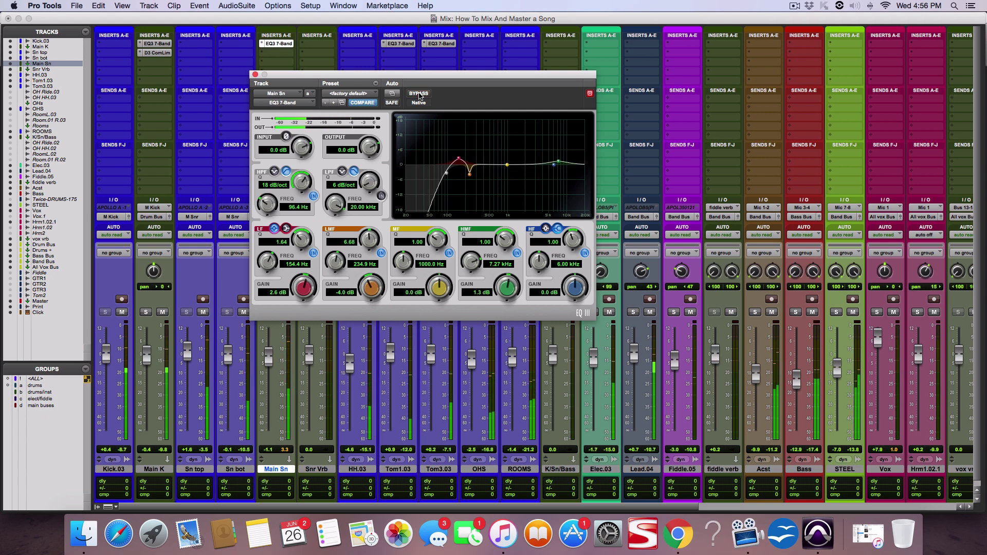
# - Save the session and close the EQ3 7-Band window
pyautogui.press('super+s')
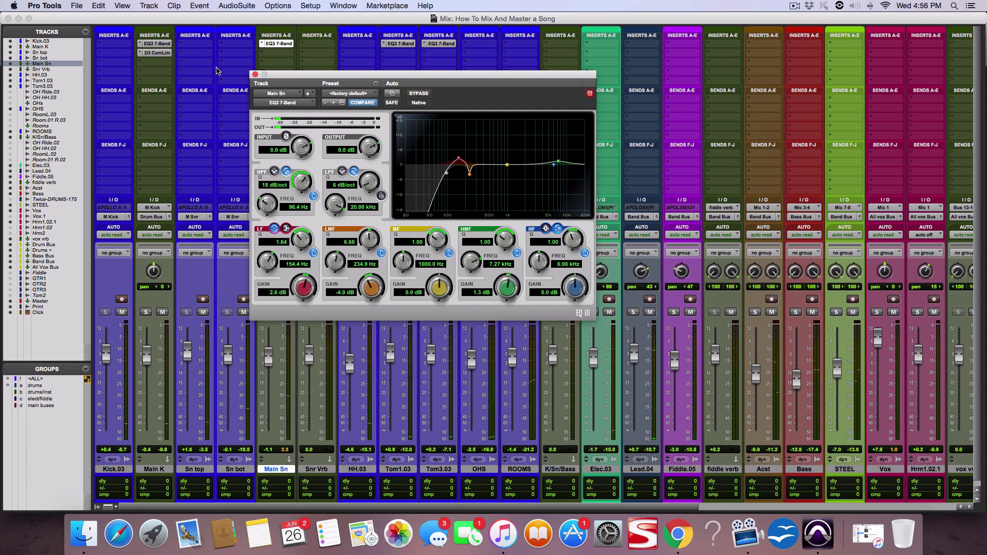
pyautogui.click(255, 75)
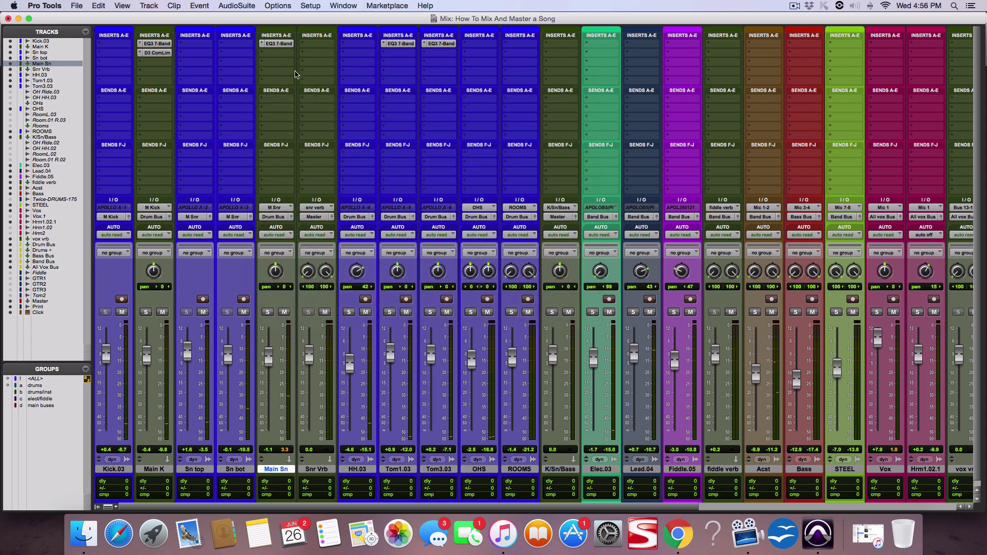
# - Insert a mono Dyn3 Compressor/Limiter in the second insert slot of the Main Sn track
pyautogui.click(277, 55)
pyautogui.moveTo(295, 74)
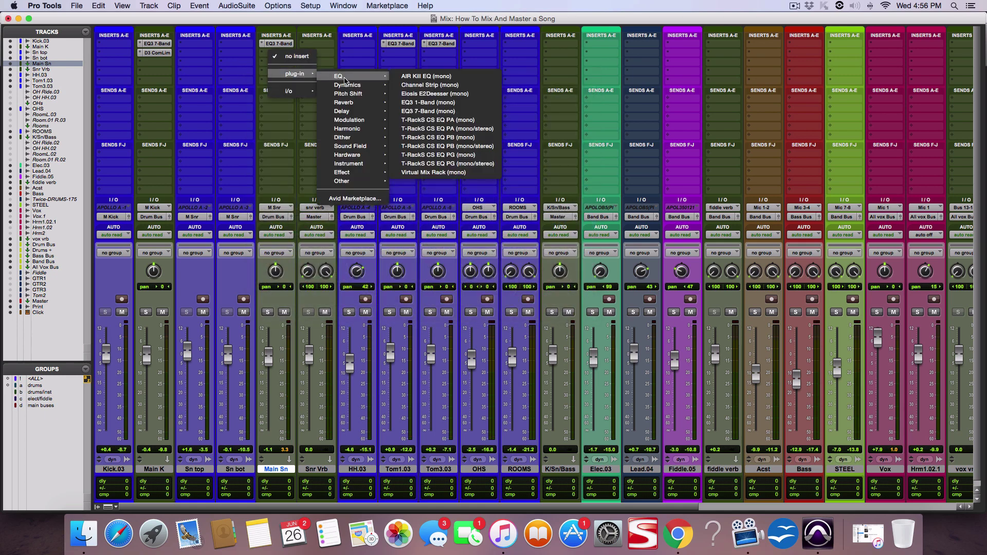
pyautogui.moveTo(347, 85)
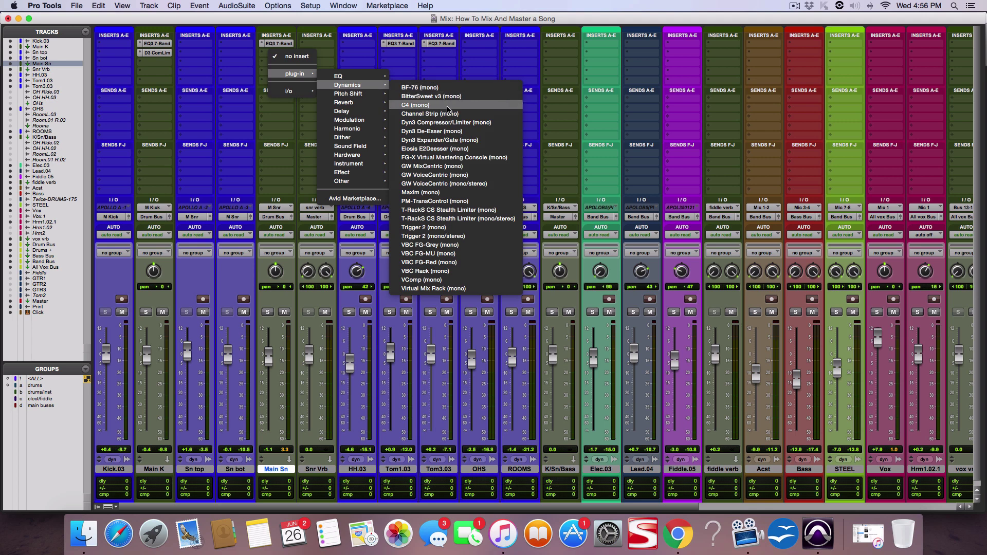
pyautogui.click(461, 123)
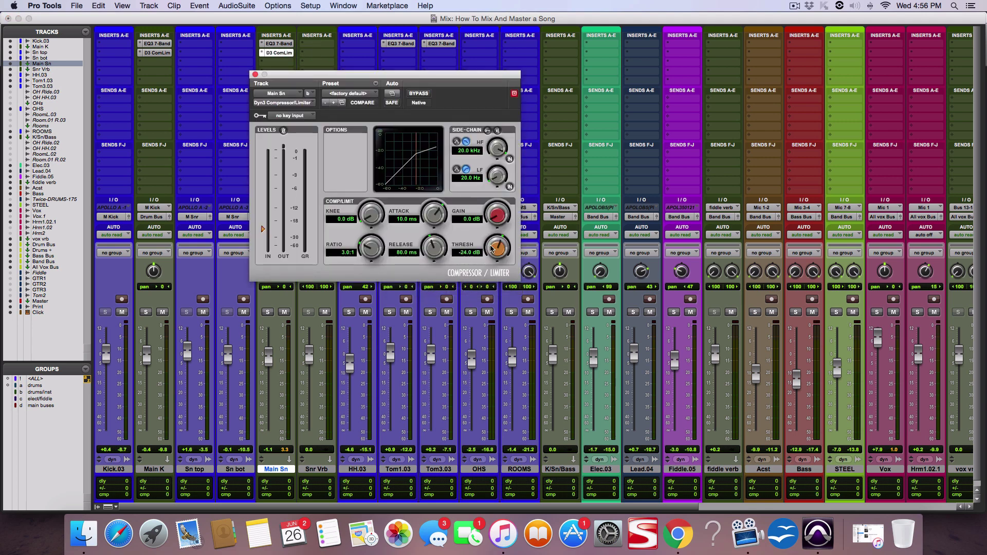
# - Set the compressor to 1.1 ms attack, 44.6 ms release, 4.0:1 ratio, -14.9 dB threshold and 0.6 dB gain, and play the song
pyautogui.moveTo(494, 248); pyautogui.dragTo(552, 158)
pyautogui.moveTo(434, 211); pyautogui.dragTo(431, 215)
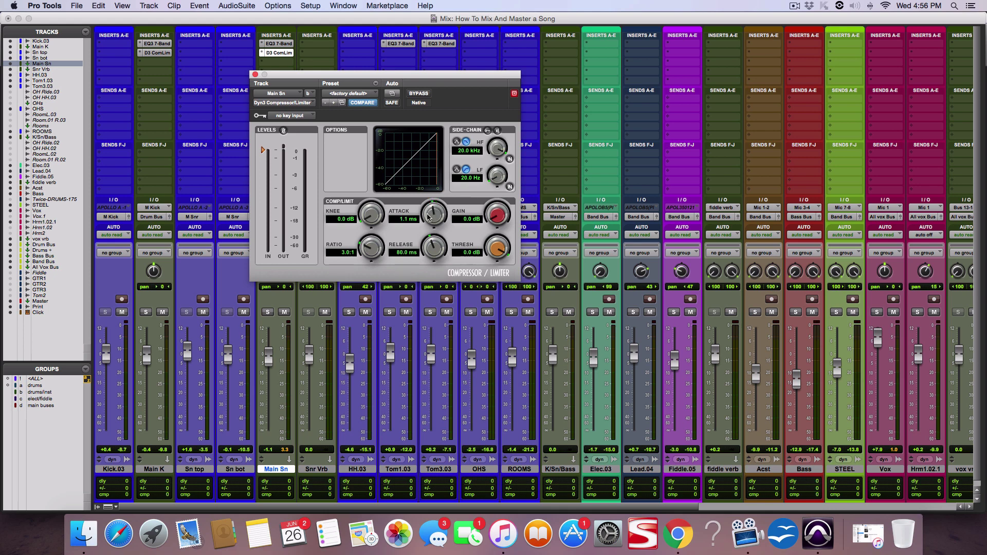
pyautogui.moveTo(428, 217); pyautogui.dragTo(426, 220)
pyautogui.moveTo(436, 211); pyautogui.dragTo(433, 248)
pyautogui.moveTo(430, 249); pyautogui.dragTo(426, 254)
pyautogui.moveTo(374, 241); pyautogui.dragTo(375, 240)
pyautogui.moveTo(467, 222); pyautogui.dragTo(488, 259)
pyautogui.press('space')
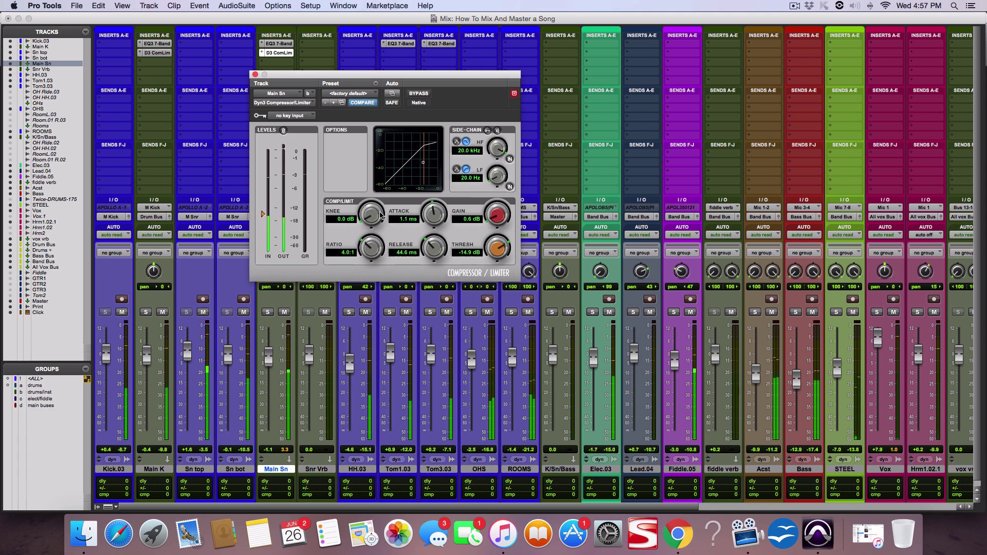
# - Set the Main Sn compressor to 9.2 dB knee, -16.5 dB threshold, 30.3 ms release and 3.0 dB gain while the song plays
pyautogui.moveTo(372, 213); pyautogui.dragTo(384, 204)
pyautogui.moveTo(489, 246); pyautogui.dragTo(489, 251)
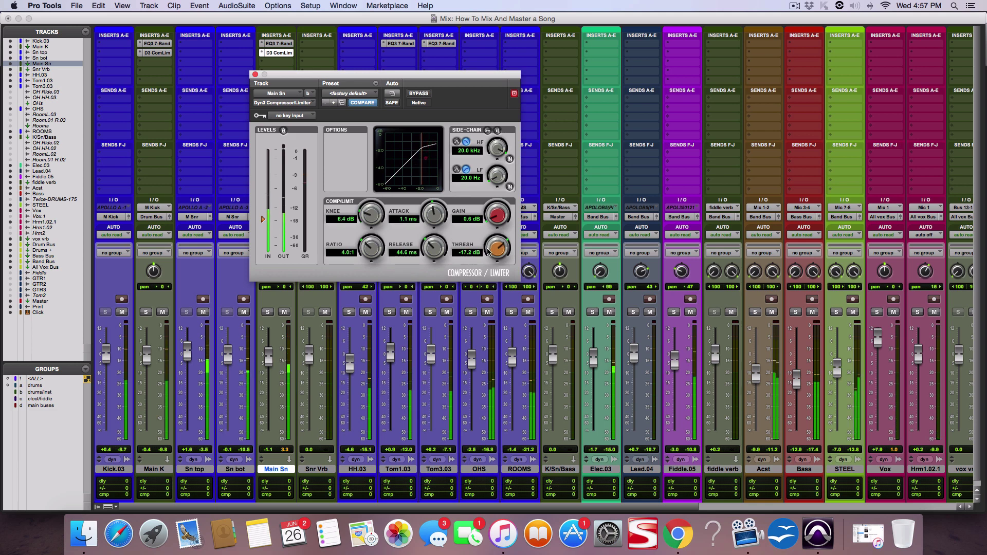
pyautogui.moveTo(489, 251); pyautogui.dragTo(492, 246)
pyautogui.moveTo(376, 208); pyautogui.dragTo(374, 205)
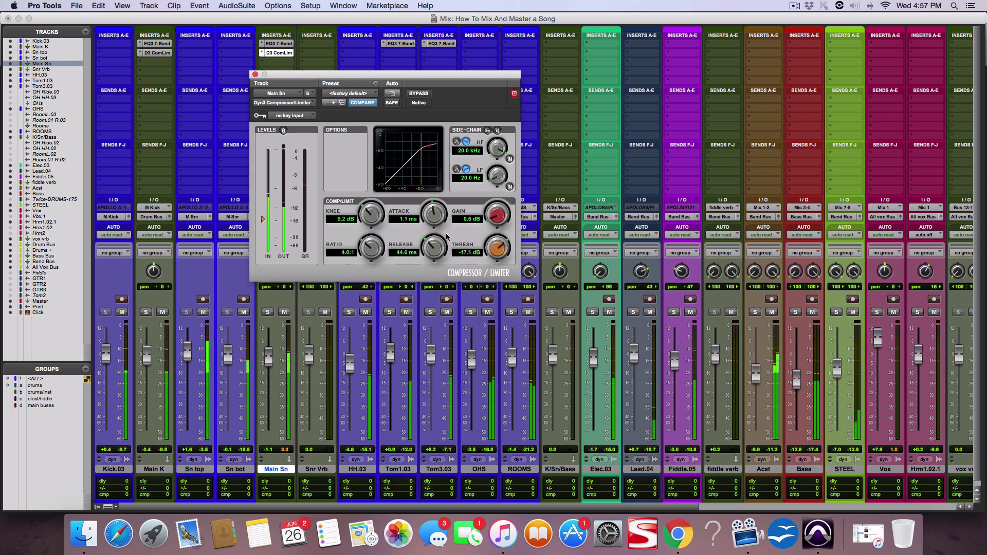
pyautogui.moveTo(493, 250)
pyautogui.mouseDown()
pyautogui.moveTo(492, 260)
pyautogui.moveTo(500, 244)
pyautogui.mouseUp()
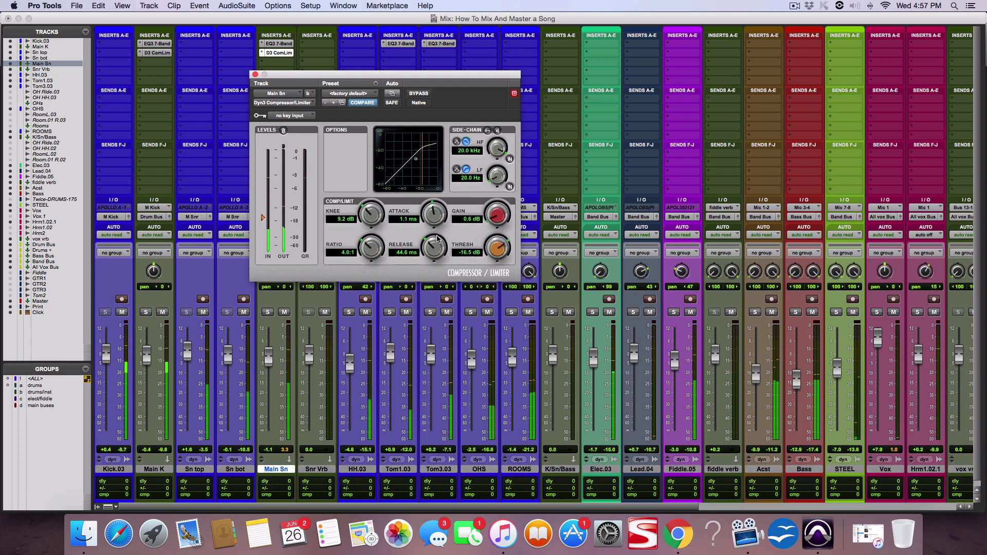
pyautogui.moveTo(438, 238)
pyautogui.mouseDown()
pyautogui.moveTo(438, 222)
pyautogui.moveTo(438, 247)
pyautogui.mouseUp()
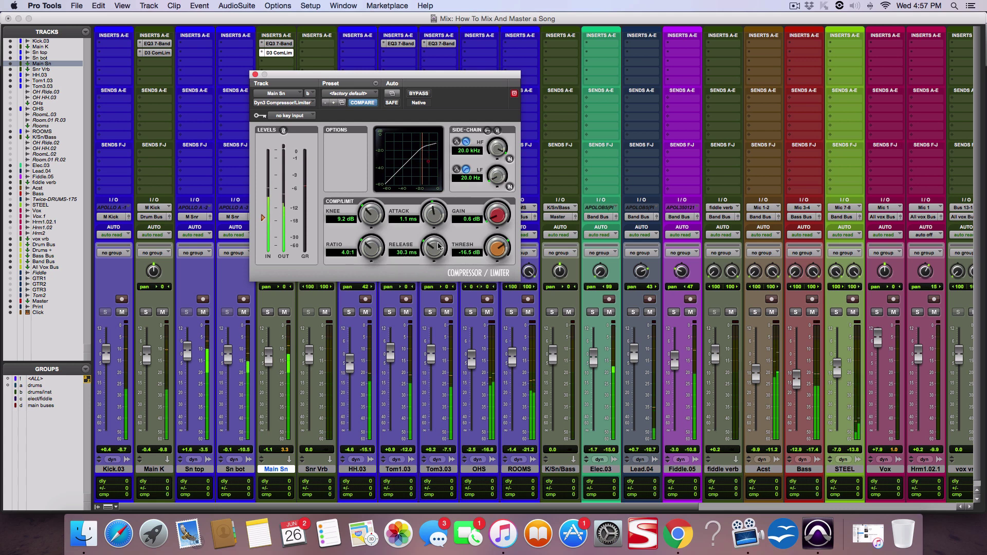
pyautogui.moveTo(474, 219); pyautogui.dragTo(496, 218)
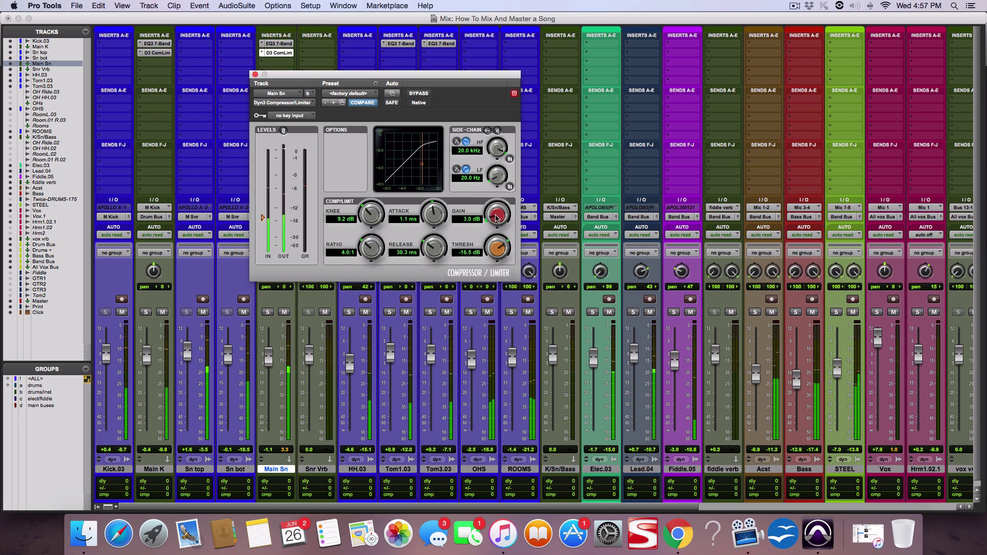
# - Compare the compressed Main Sn snare against the bypassed sound twice during playback, leaving the compressor active
pyautogui.click(419, 93)
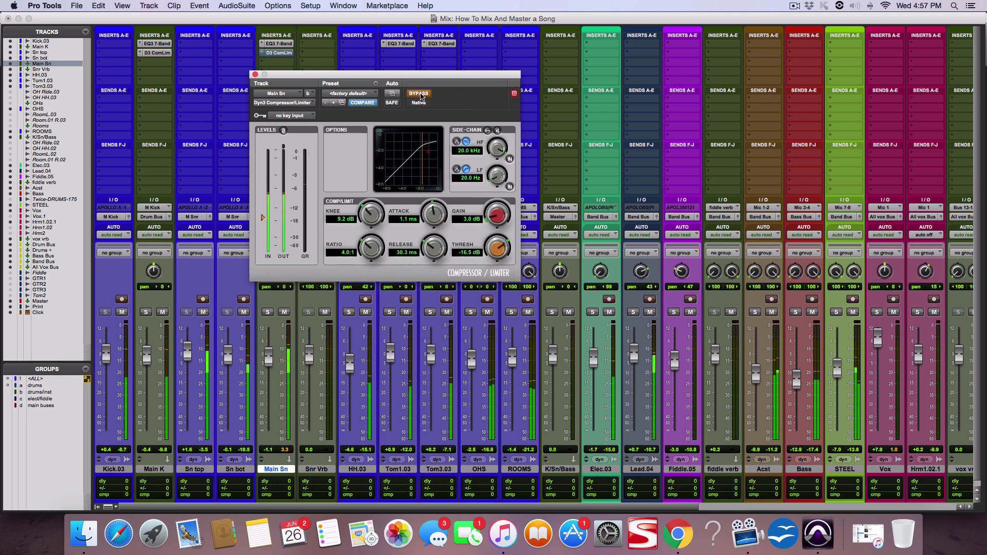
pyautogui.click(420, 94)
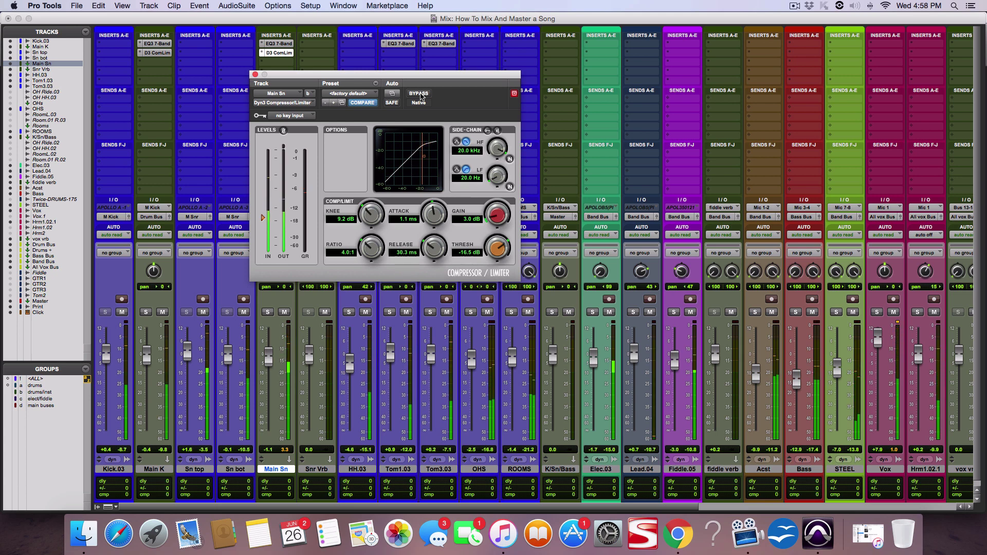
pyautogui.click(420, 94)
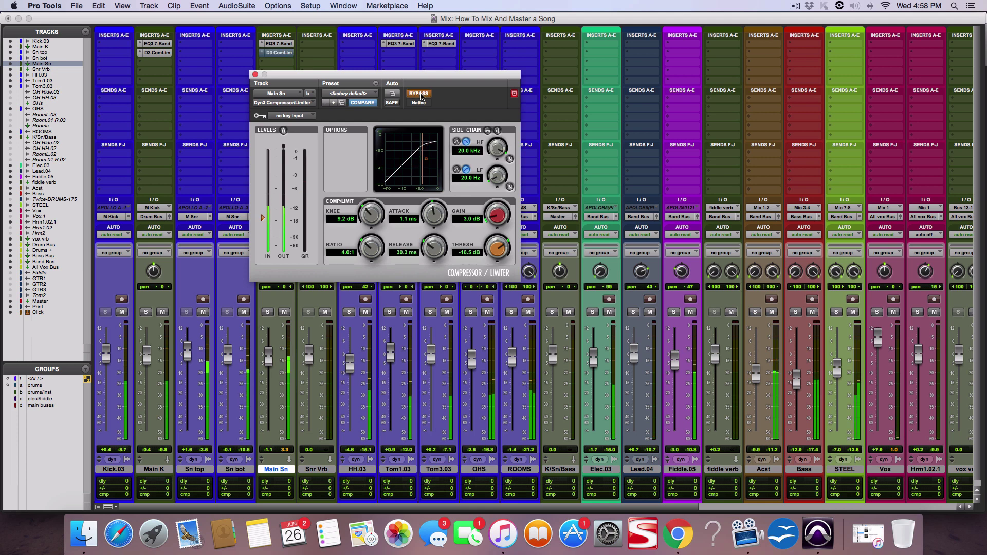
pyautogui.click(420, 94)
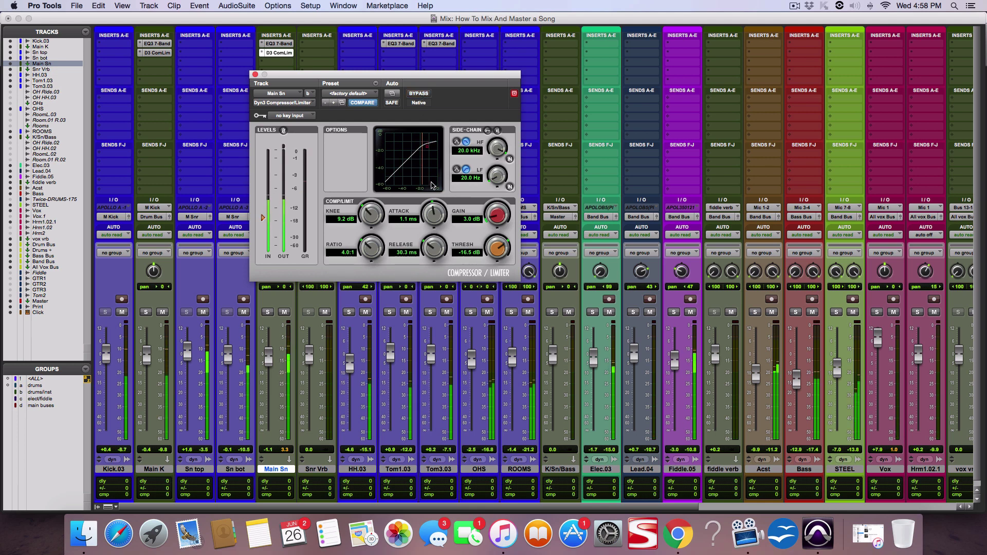
# - Set the compressor's release to 52.7 ms and its gain to 2.2 dB
pyautogui.moveTo(497, 217); pyautogui.dragTo(496, 221)
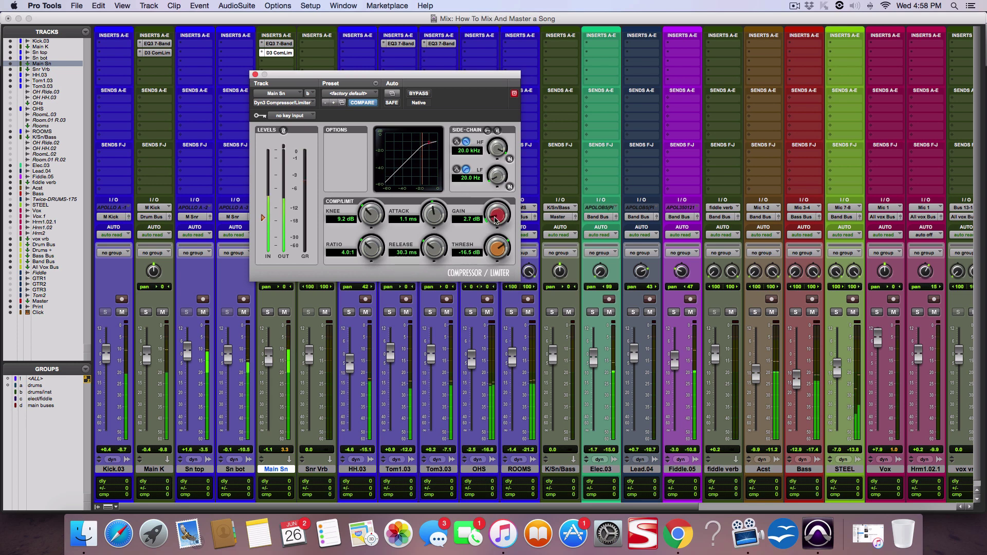
pyautogui.moveTo(440, 250)
pyautogui.mouseDown()
pyautogui.moveTo(453, 221)
pyautogui.moveTo(435, 250)
pyautogui.mouseUp()
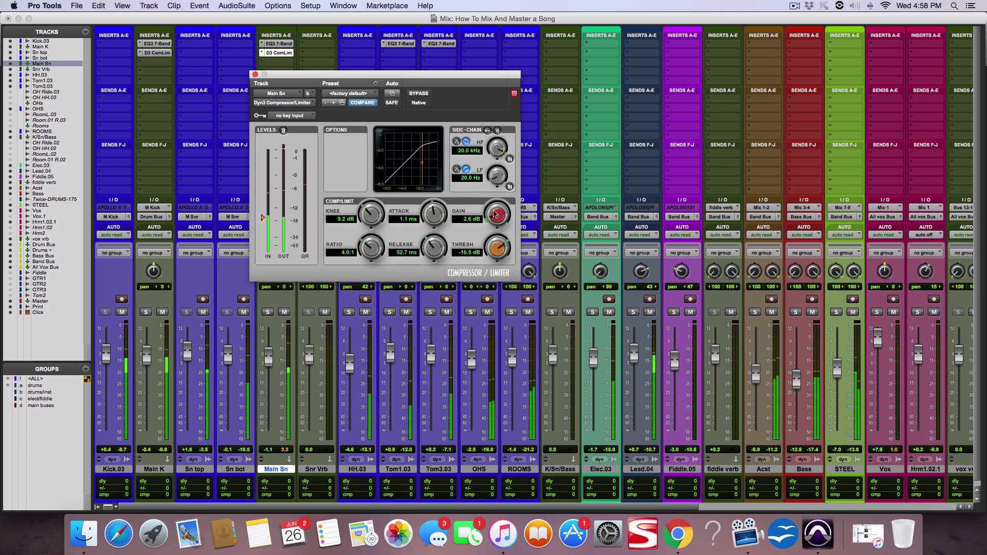
pyautogui.moveTo(494, 218); pyautogui.dragTo(492, 219)
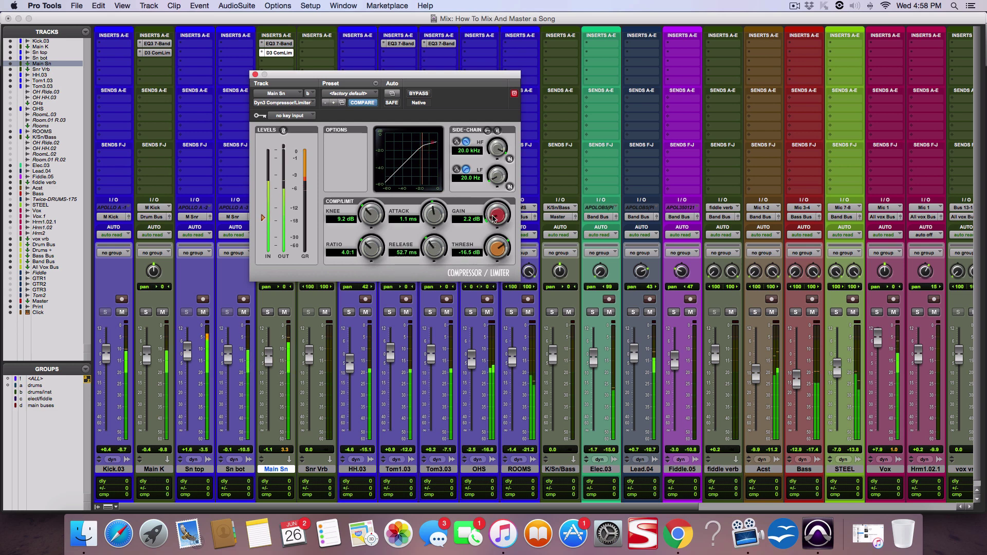
# - Check the new release and gain against the bypassed snare, restarting playback for a second comparison and leaving the compressor active
pyautogui.click(419, 94)
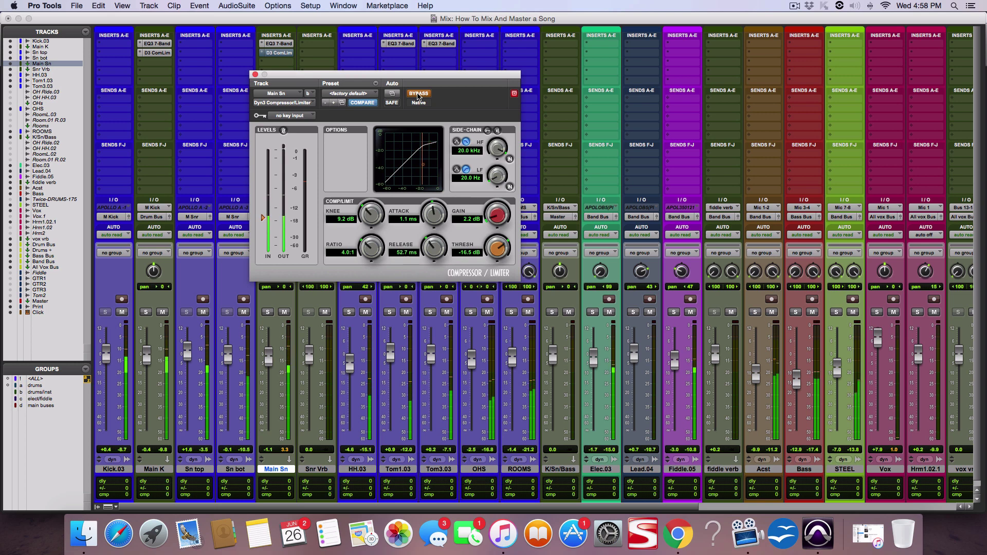
pyautogui.click(418, 94)
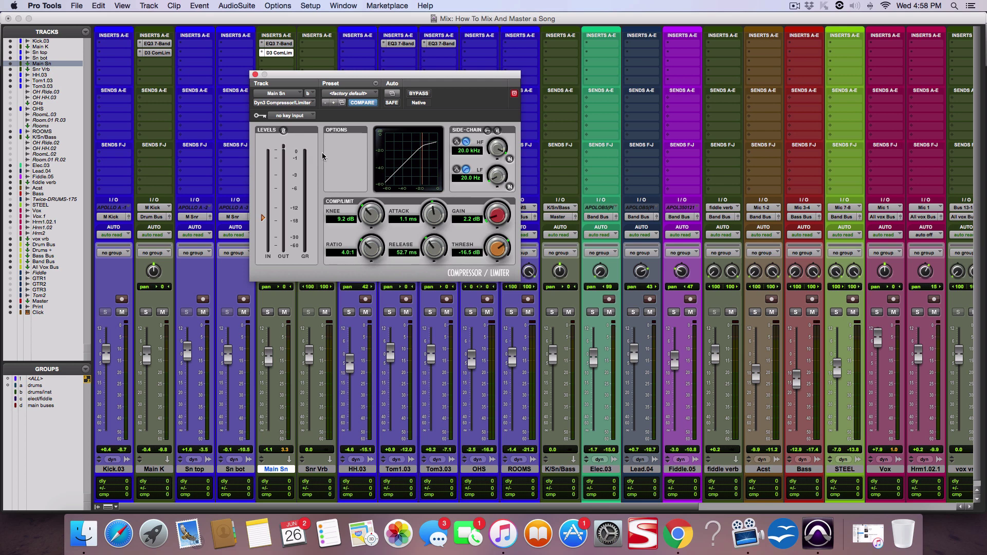
pyautogui.press('space')
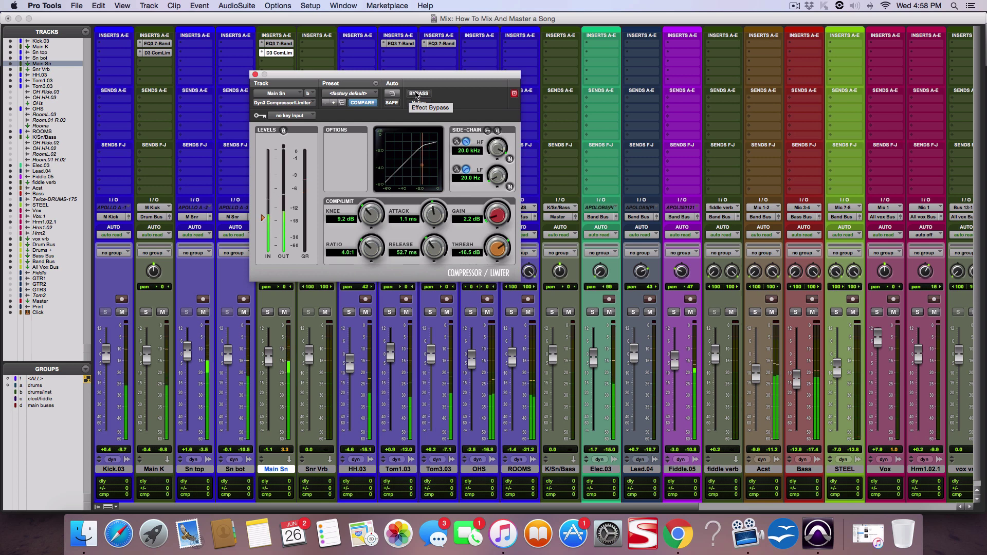
pyautogui.click(416, 93)
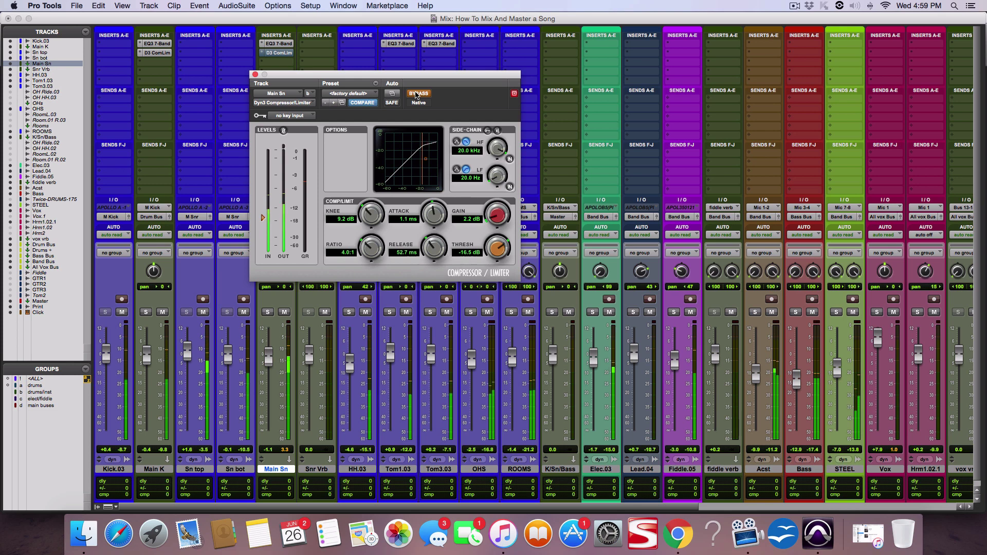
pyautogui.click(416, 94)
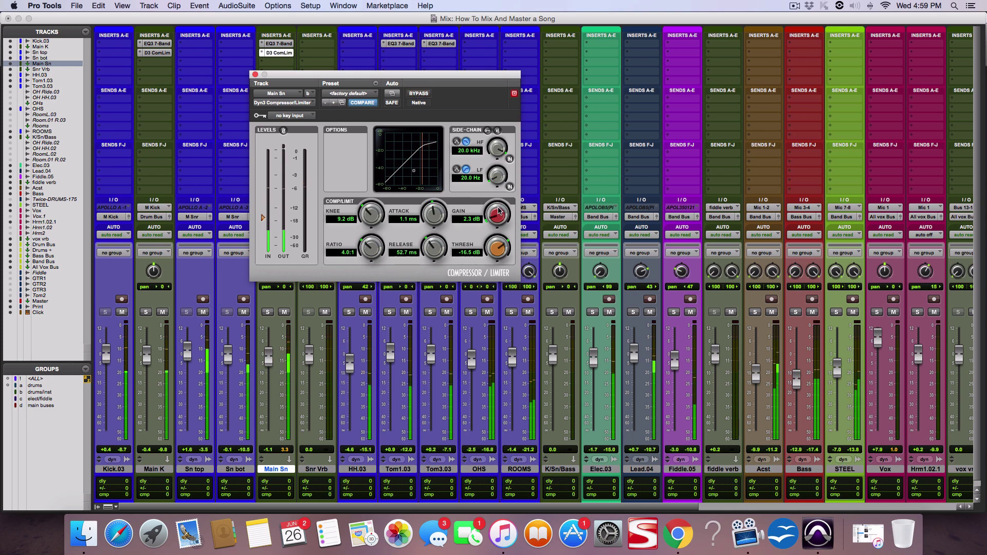
# - Set the compressor's gain to 2.4 dB and save the session
pyautogui.moveTo(498, 213); pyautogui.dragTo(496, 214)
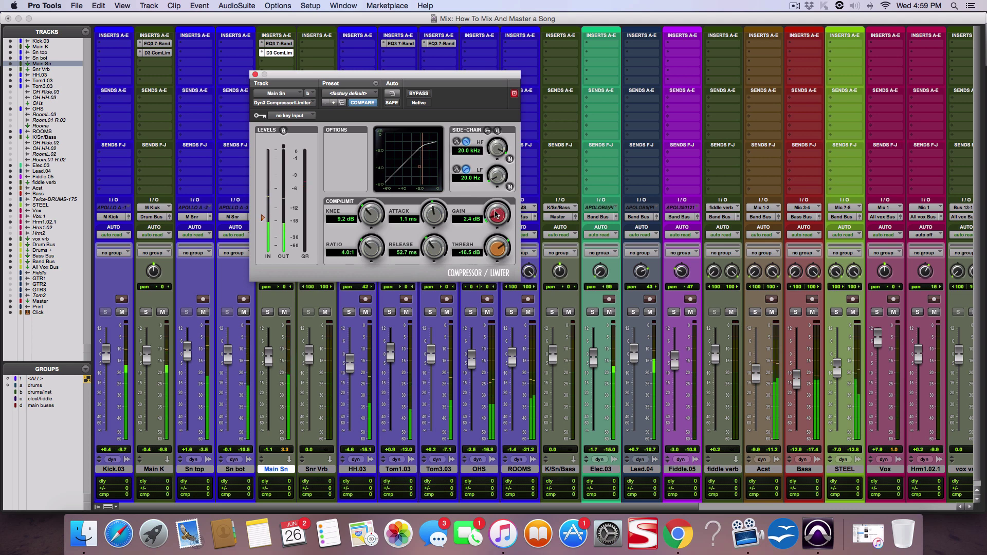
pyautogui.press('super+s')
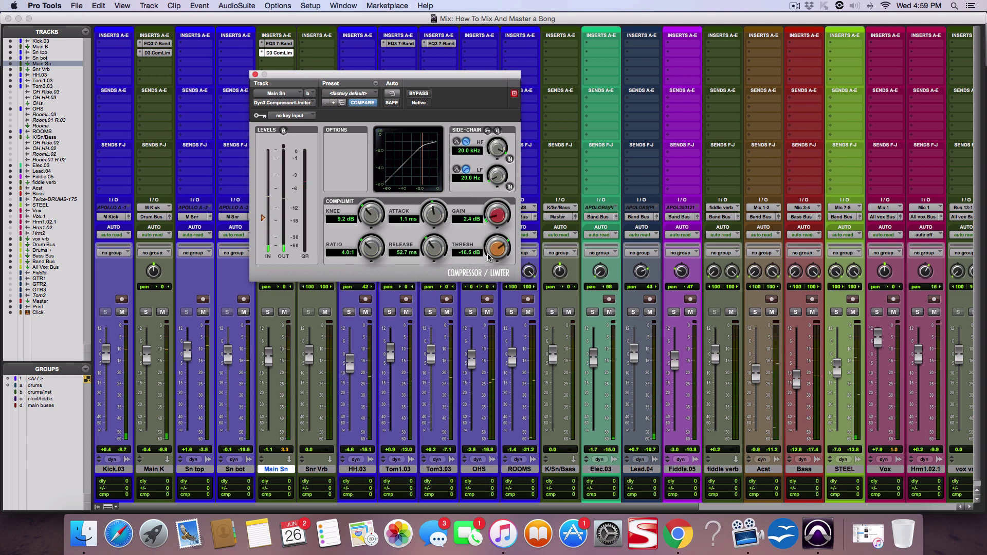
# - Compare the final compressor settings against bypass once more, reactivate the compressor and close its window
pyautogui.click(415, 94)
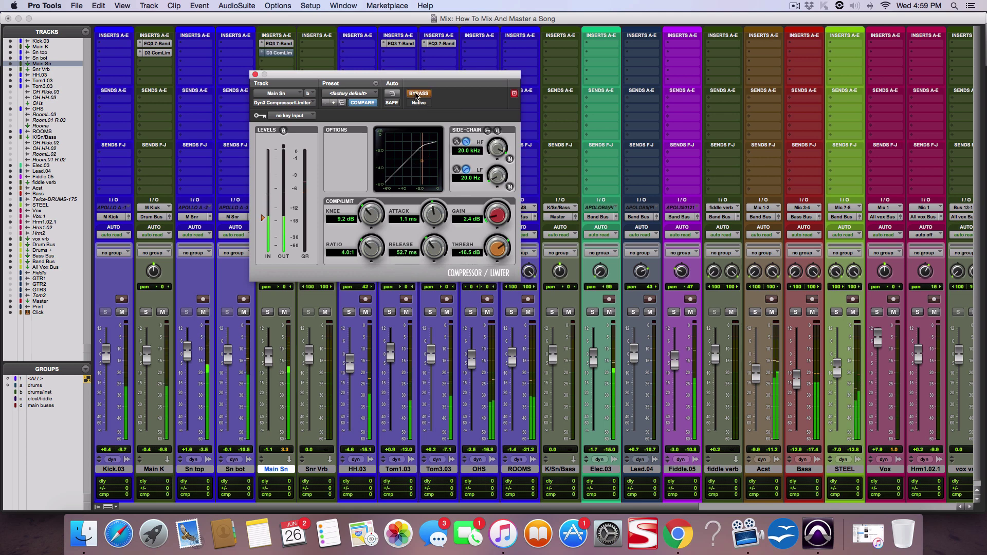
pyautogui.click(417, 94)
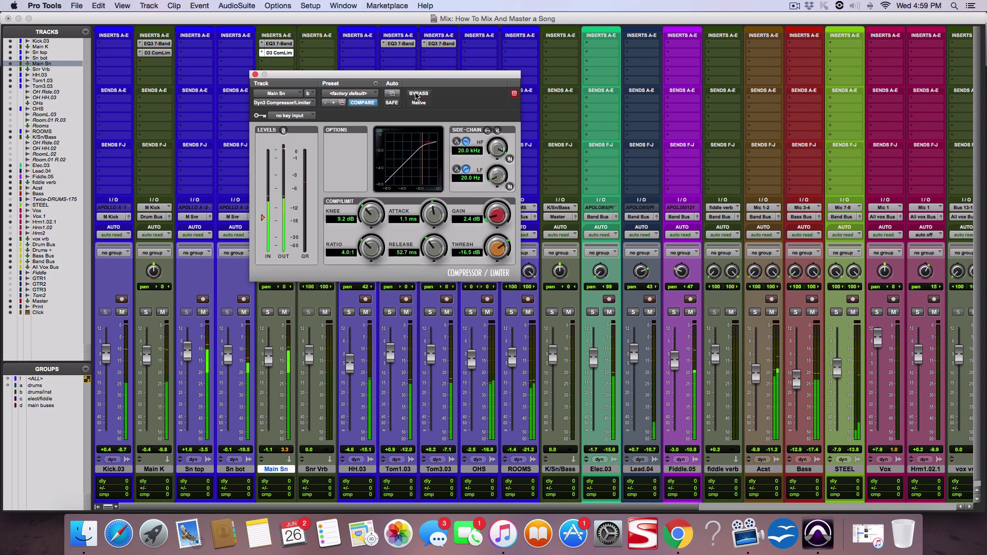
pyautogui.click(255, 75)
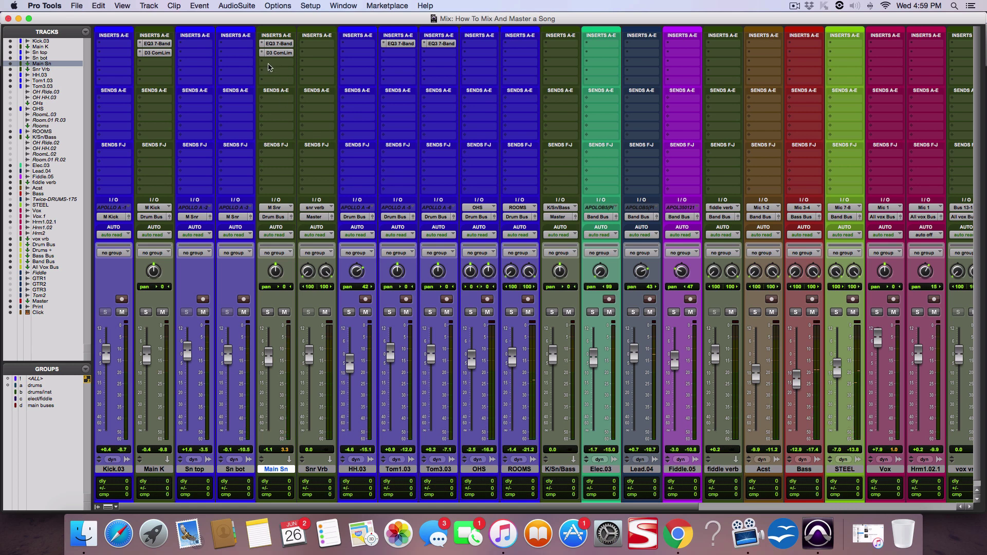
# - Insert a mono Virtual Tape Machines in Main Sn's third insert slot, with machine type 2" 16 Track and input about +5 dB
pyautogui.click(268, 67)
pyautogui.moveTo(289, 82)
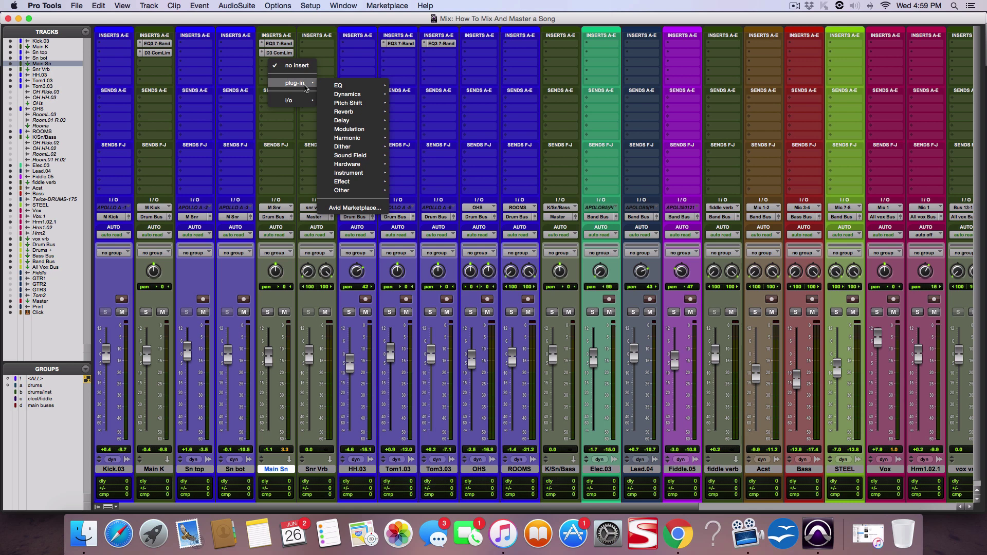
pyautogui.moveTo(347, 97)
pyautogui.moveTo(372, 139)
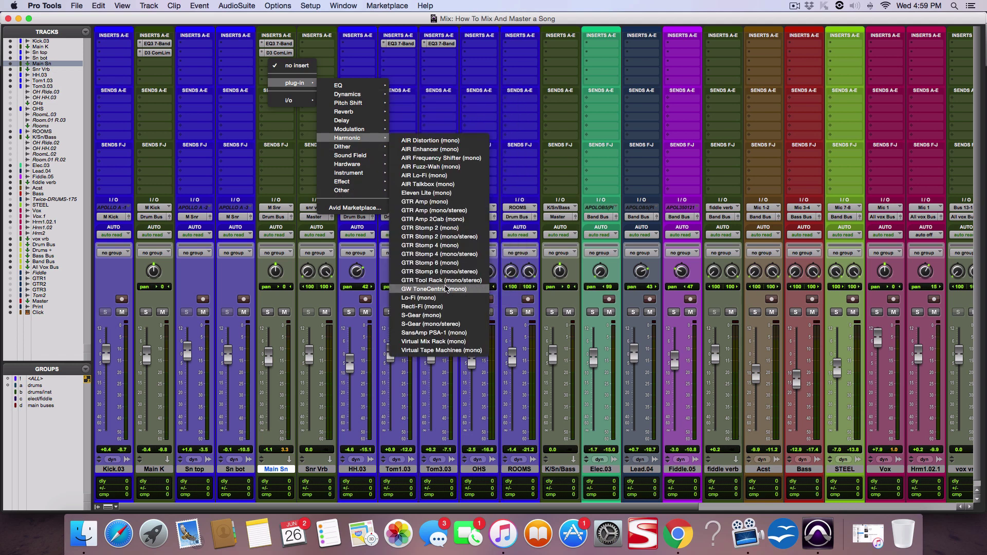
pyautogui.click(449, 350)
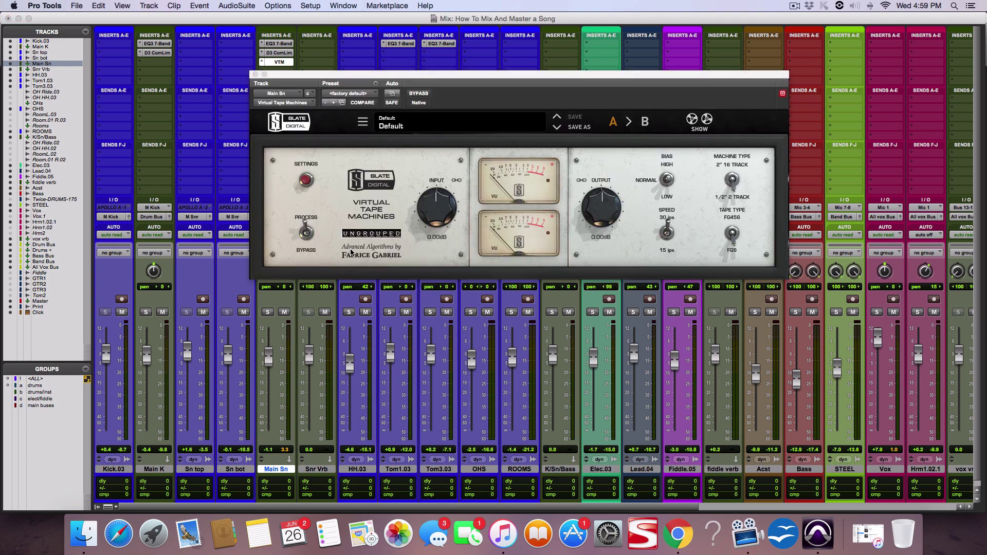
pyautogui.moveTo(445, 209); pyautogui.dragTo(438, 193)
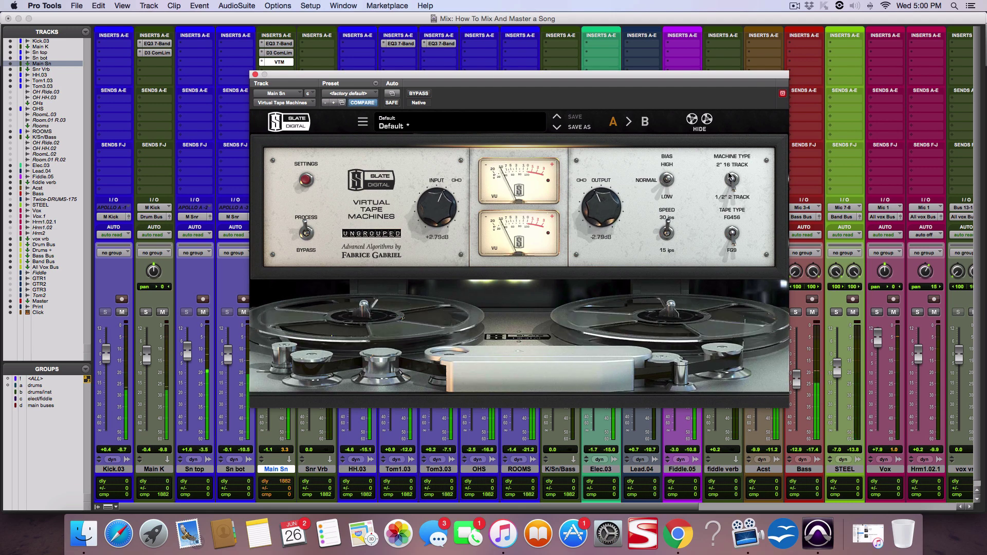
pyautogui.moveTo(440, 209); pyautogui.dragTo(445, 204)
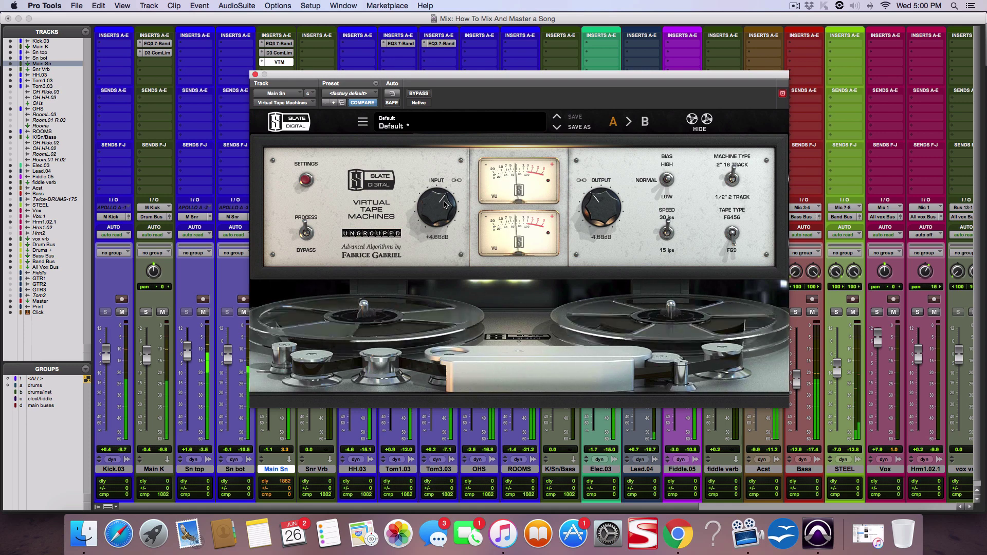
# - Close the tape machine window, lower the Main Sn fader to -2.5 dB and save the session
pyautogui.click(255, 74)
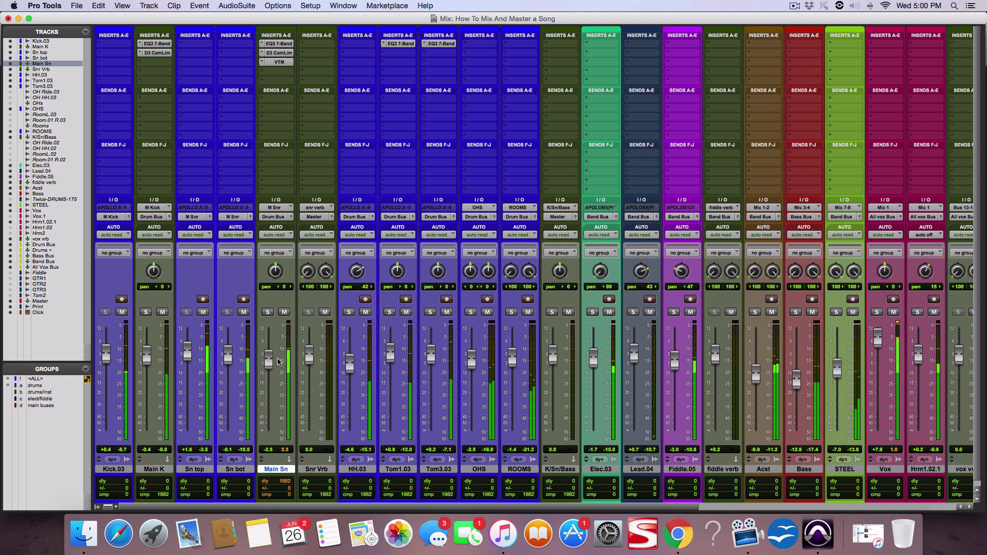
pyautogui.press('super+s')
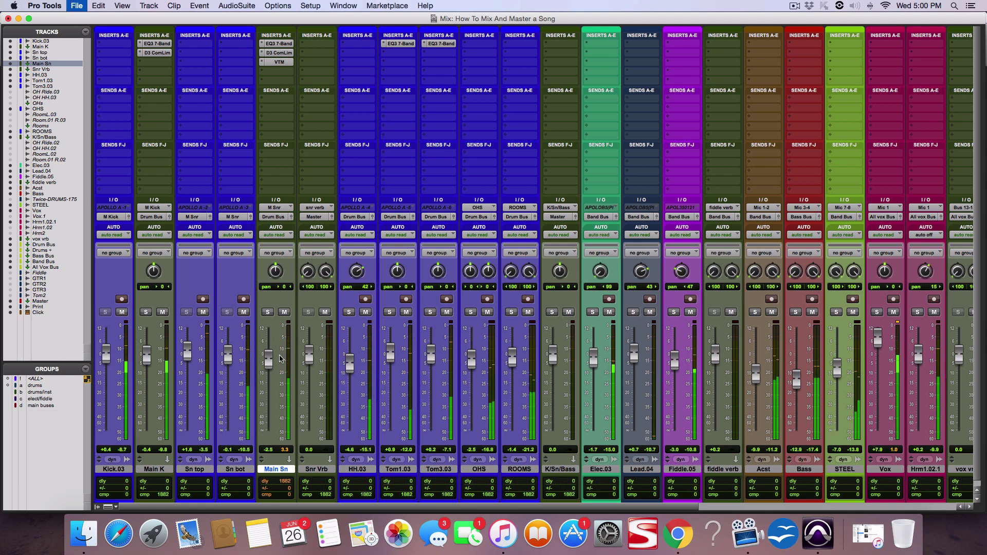
# - Compare the Main Sn snare with and without the tape machine during playback, leave the plug-in active and close its window
pyautogui.click(281, 62)
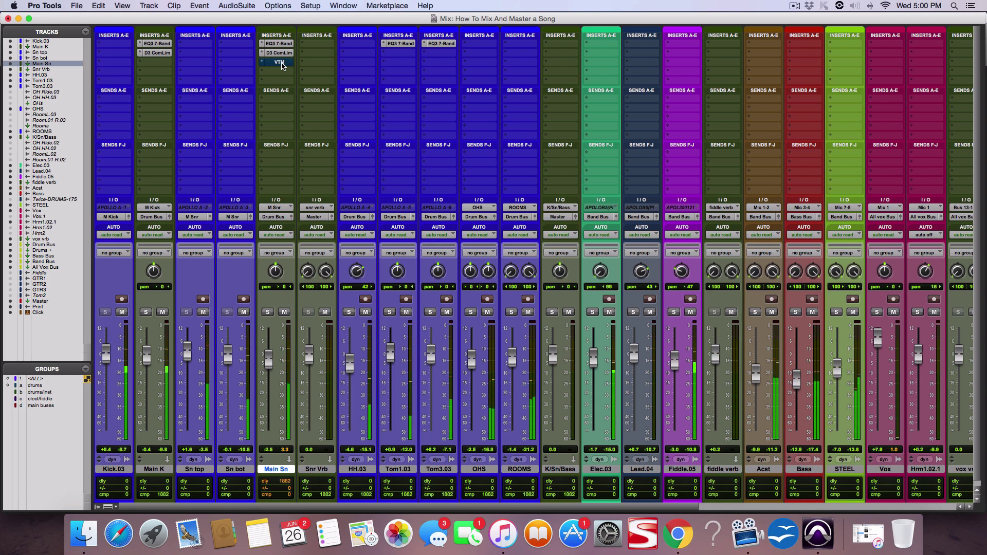
pyautogui.click(280, 62)
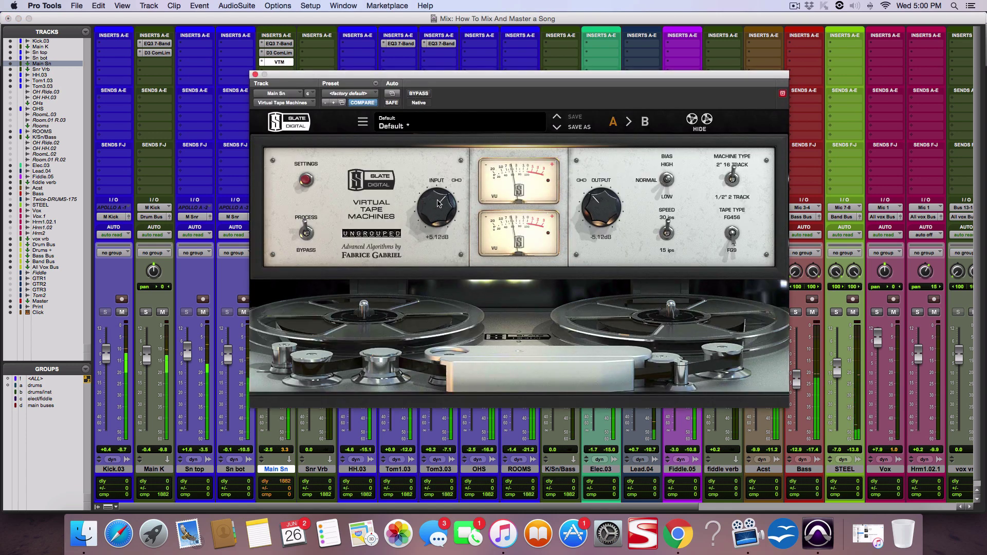
pyautogui.click(425, 95)
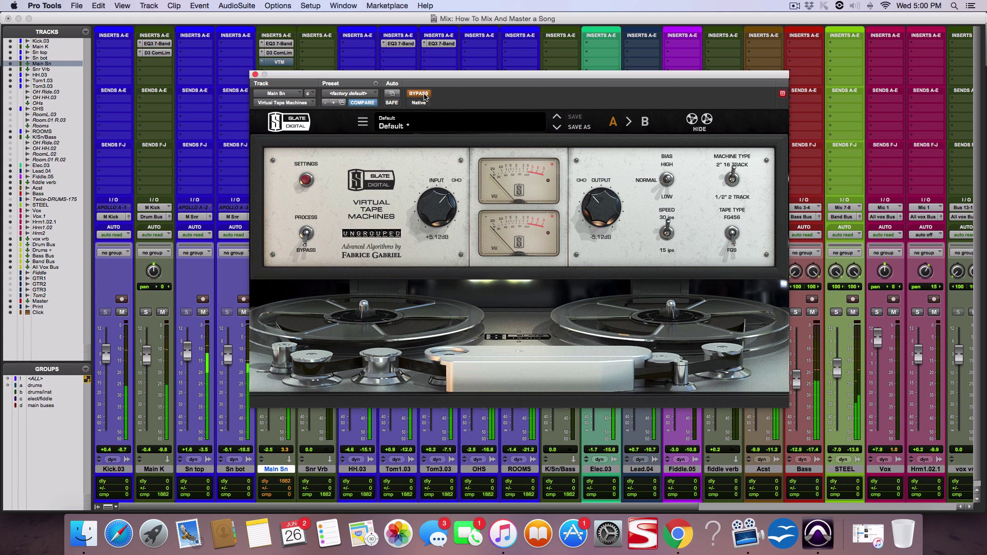
pyautogui.click(425, 95)
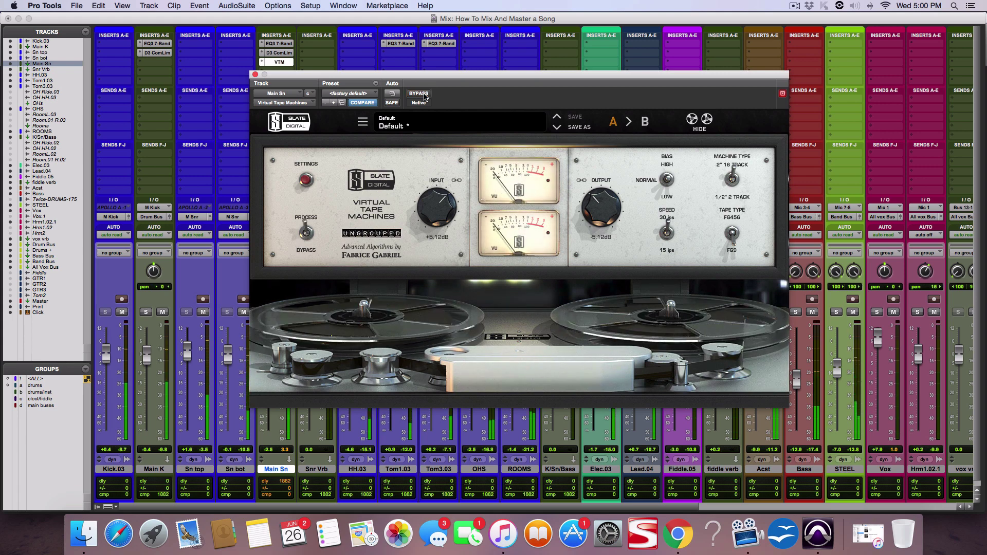
pyautogui.click(255, 75)
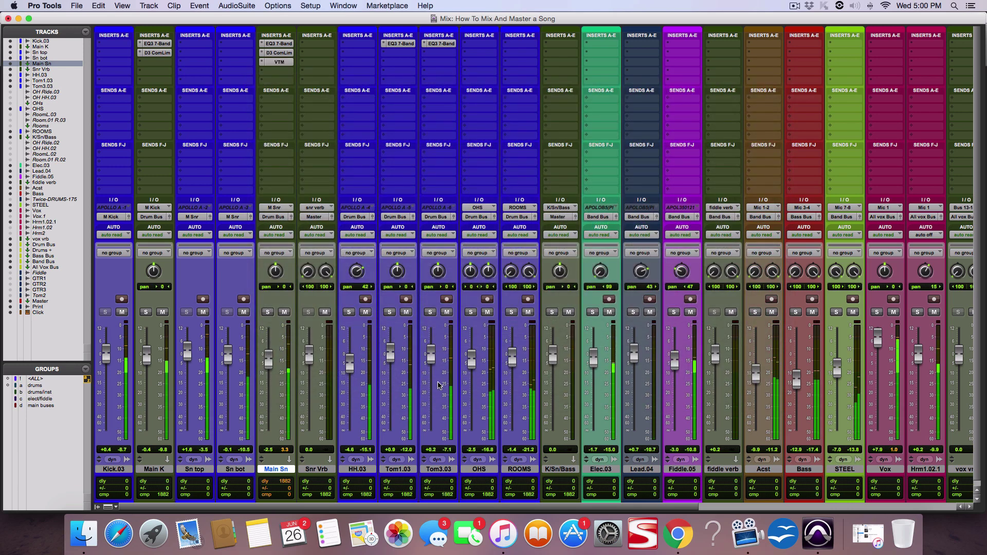
# - Stop playback and look over the bus and Master channels in the mixer
pyautogui.hscroll(5, 432, 375)
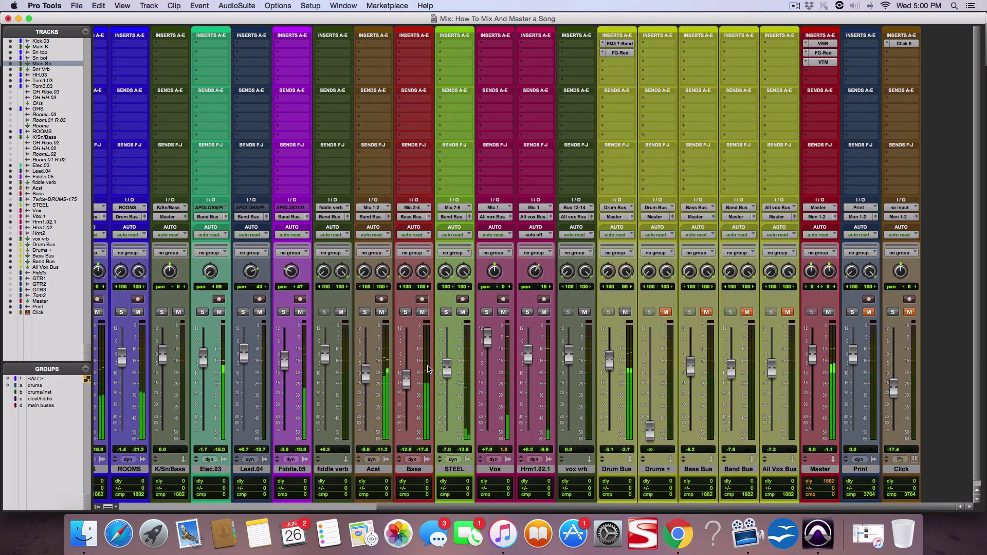
pyautogui.press('space')
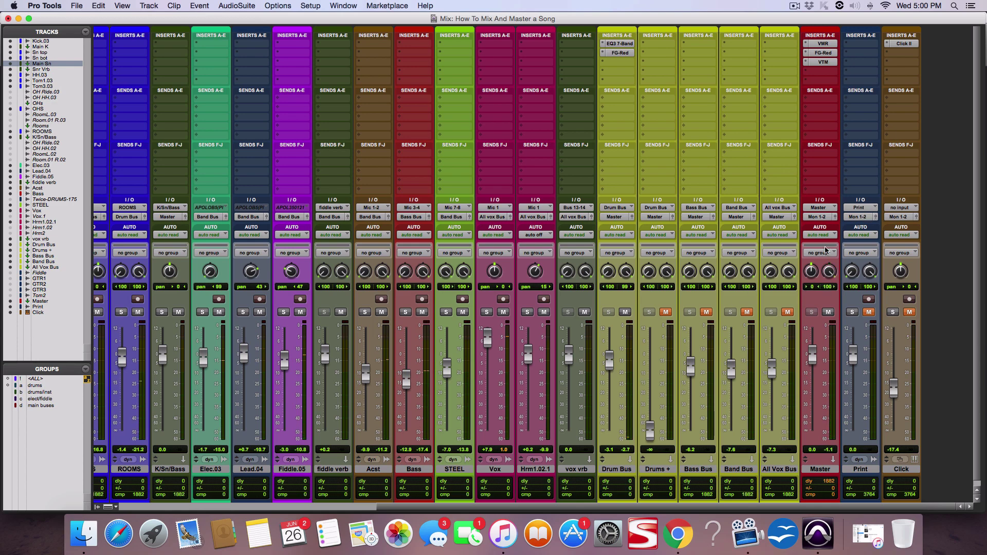
pyautogui.hscroll(-5, 800, 371)
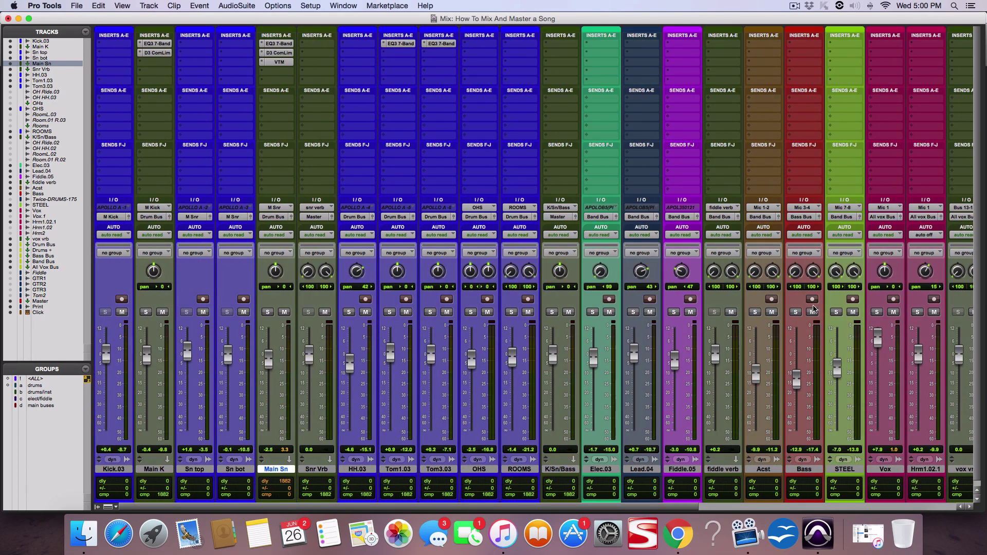
# - Compare the Main Sn snare with all three of its inserts bypassed and active during playback, leaving the inserts active
pyautogui.press('space')
pyautogui.keyDown('shift'); pyautogui.keyDown('super'); pyautogui.click(284, 45); pyautogui.keyUp('super'); pyautogui.keyUp('shift')
pyautogui.keyDown('shift'); pyautogui.keyDown('super'); pyautogui.click(284, 45); pyautogui.keyUp('super'); pyautogui.keyUp('shift')
pyautogui.press('space')
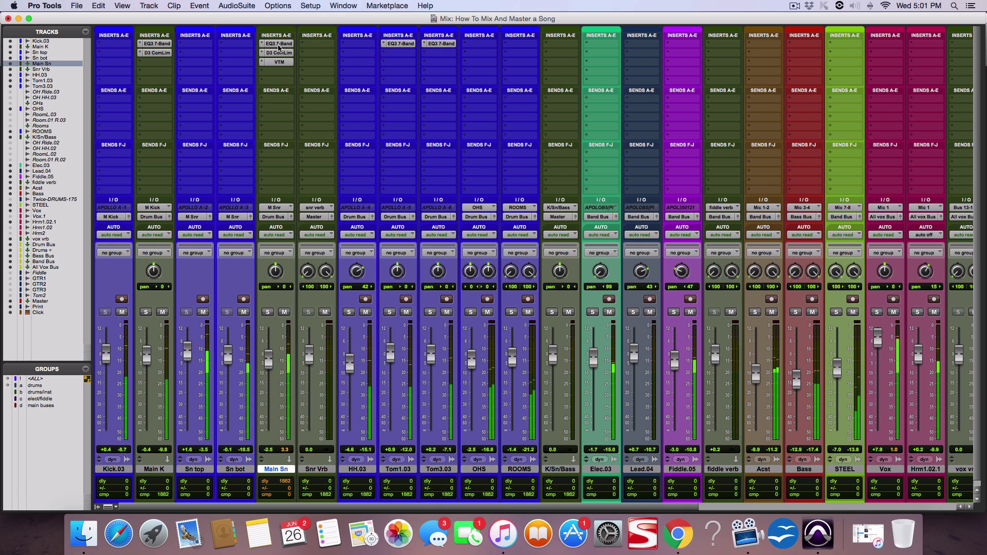
pyautogui.scroll(-1, 278, 47)
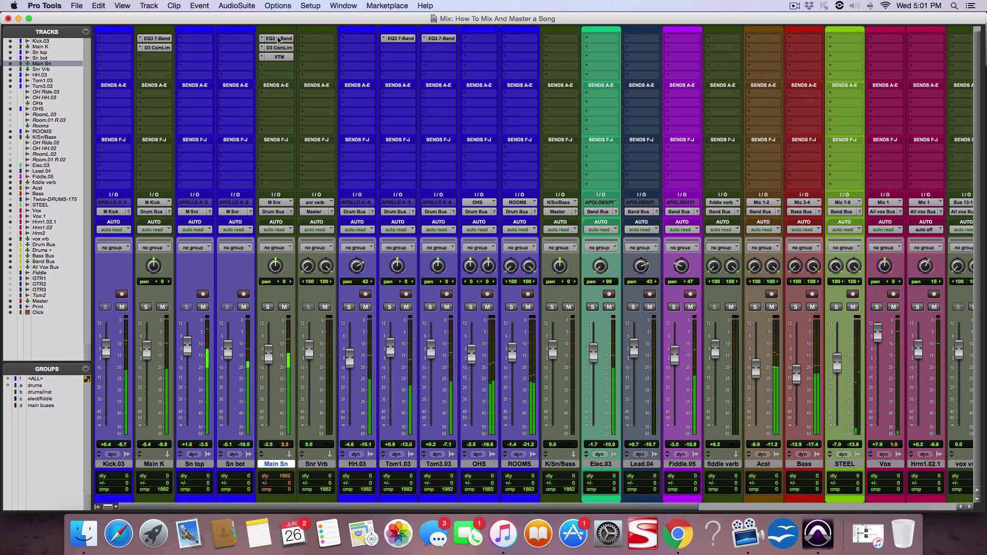
pyautogui.keyDown('shift'); pyautogui.keyDown('super'); pyautogui.click(279, 40); pyautogui.keyUp('super'); pyautogui.keyUp('shift')
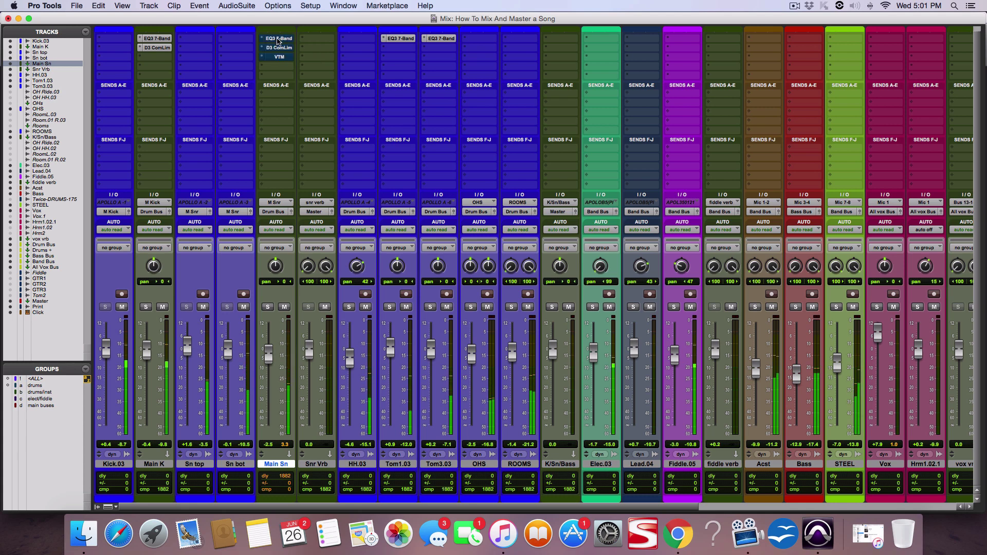
pyautogui.keyDown('shift'); pyautogui.keyDown('super'); pyautogui.click(278, 40); pyautogui.keyUp('super'); pyautogui.keyUp('shift')
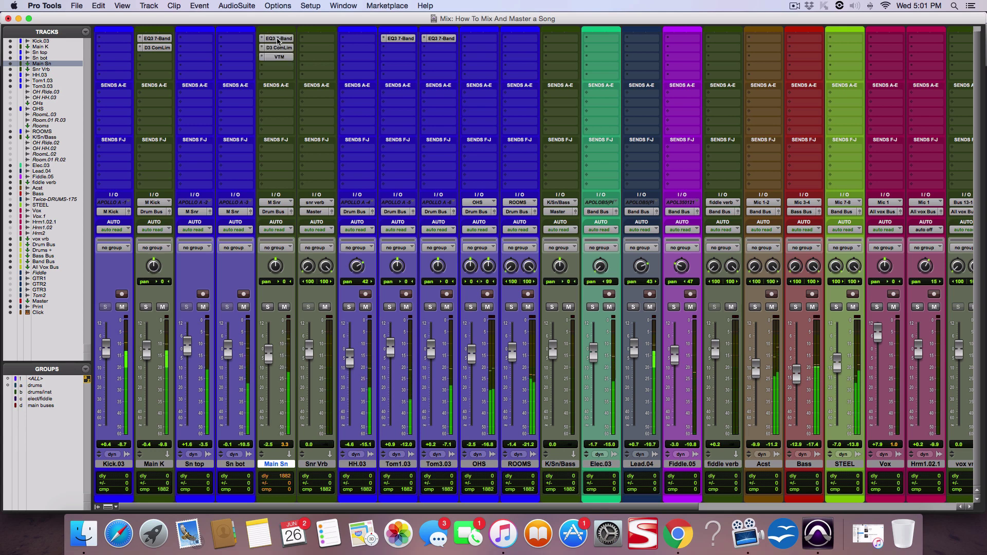
pyautogui.keyDown('shift'); pyautogui.keyDown('super'); pyautogui.click(278, 39); pyautogui.keyUp('super'); pyautogui.keyUp('shift')
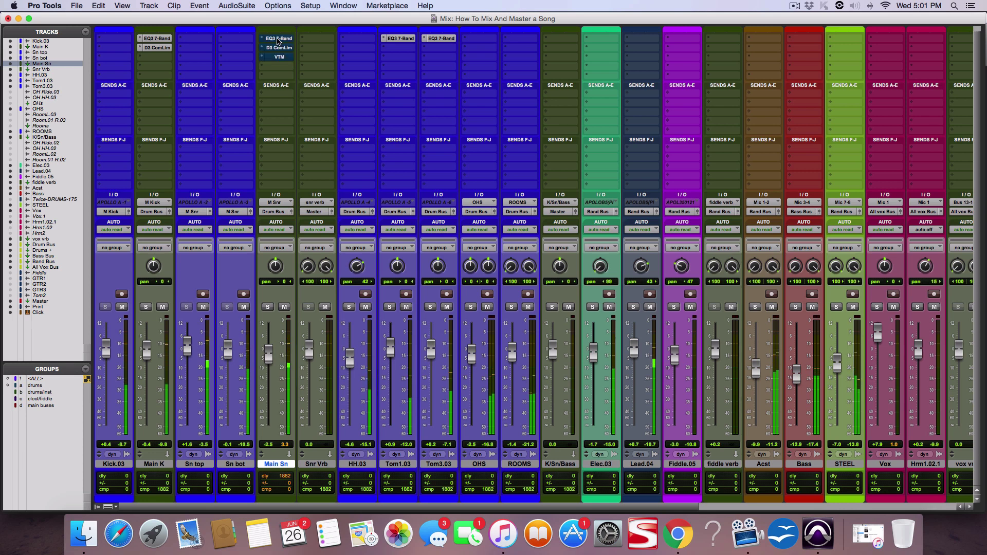
pyautogui.keyDown('shift'); pyautogui.keyDown('super'); pyautogui.click(279, 40); pyautogui.keyUp('super'); pyautogui.keyUp('shift')
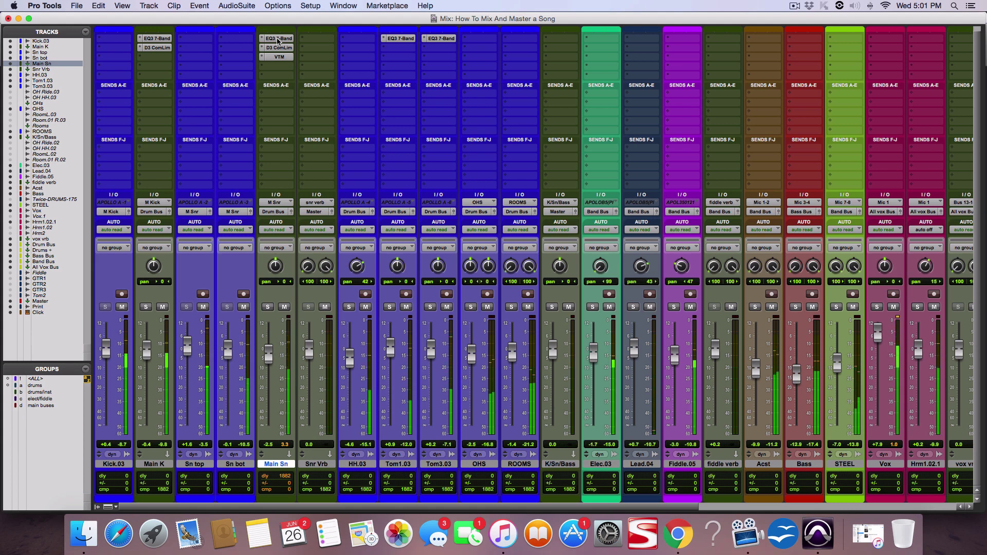
pyautogui.keyDown('shift'); pyautogui.keyDown('super'); pyautogui.click(278, 39); pyautogui.keyUp('super'); pyautogui.keyUp('shift')
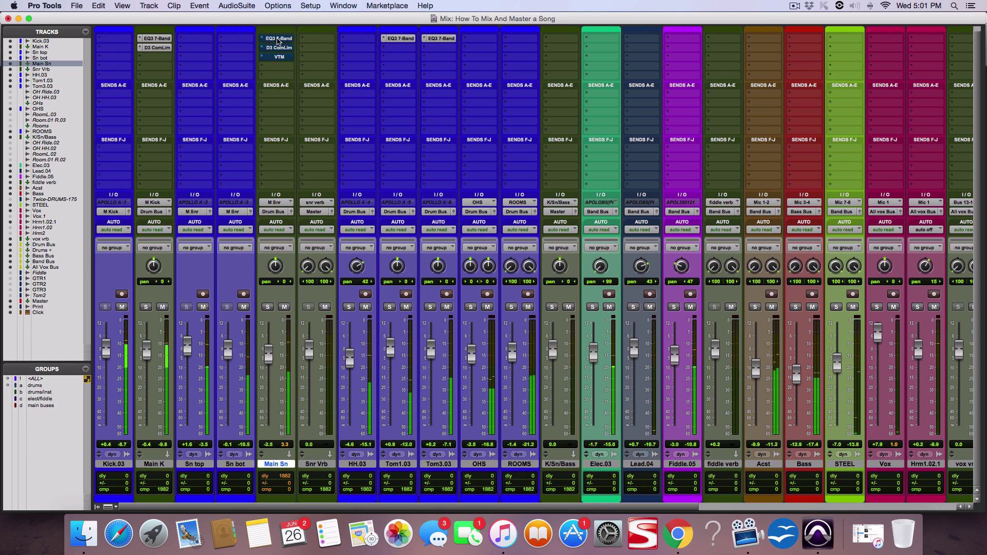
pyautogui.keyDown('shift'); pyautogui.keyDown('super'); pyautogui.click(277, 39); pyautogui.keyUp('super'); pyautogui.keyUp('shift')
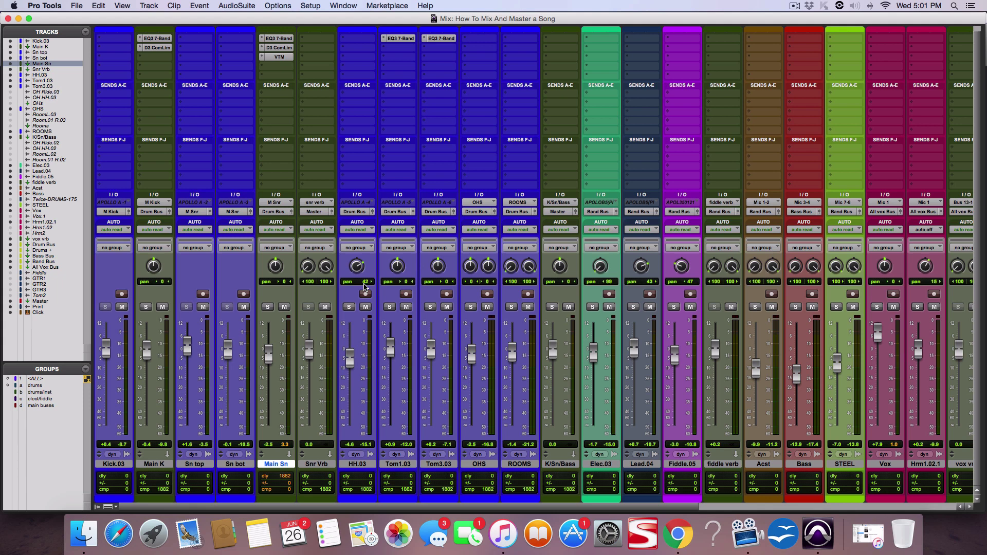
pyautogui.hscroll(3, 435, 334)
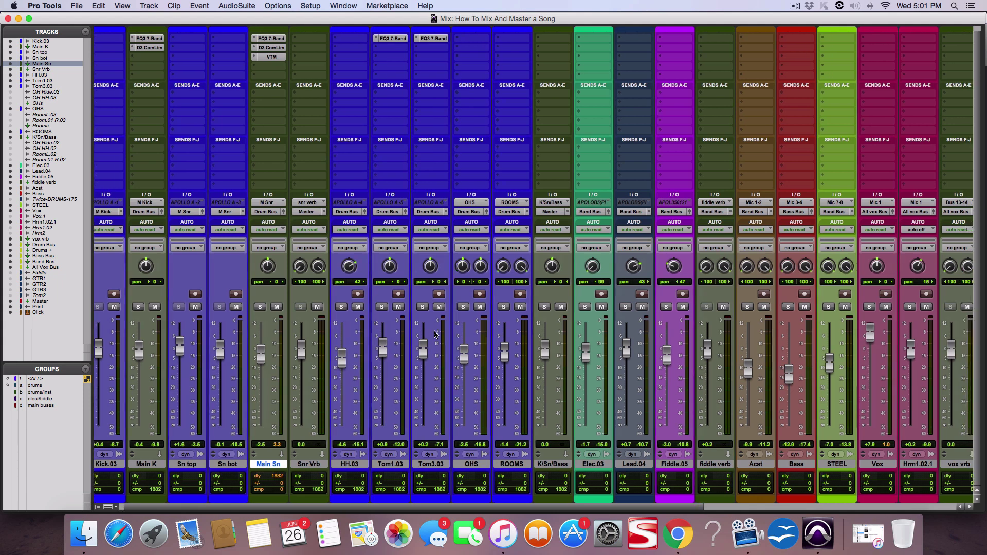
pyautogui.hscroll(-3, 437, 334)
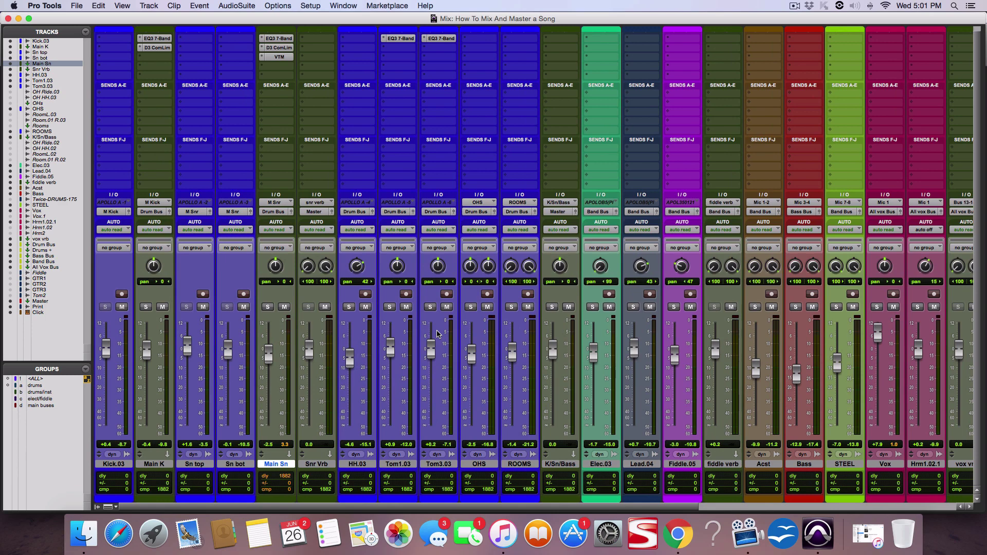
pyautogui.hscroll(4, 437, 334)
pyautogui.hscroll(-4, 438, 335)
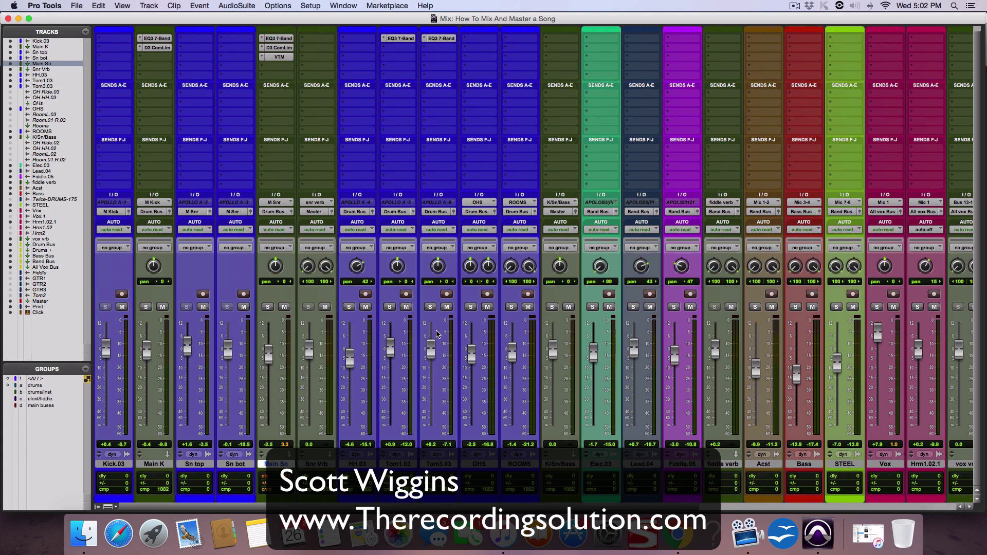
pyautogui.hscroll(5, 436, 334)
pyautogui.hscroll(-5, 437, 334)
pyautogui.hscroll(10, 437, 334)
pyautogui.hscroll(-8, 438, 334)
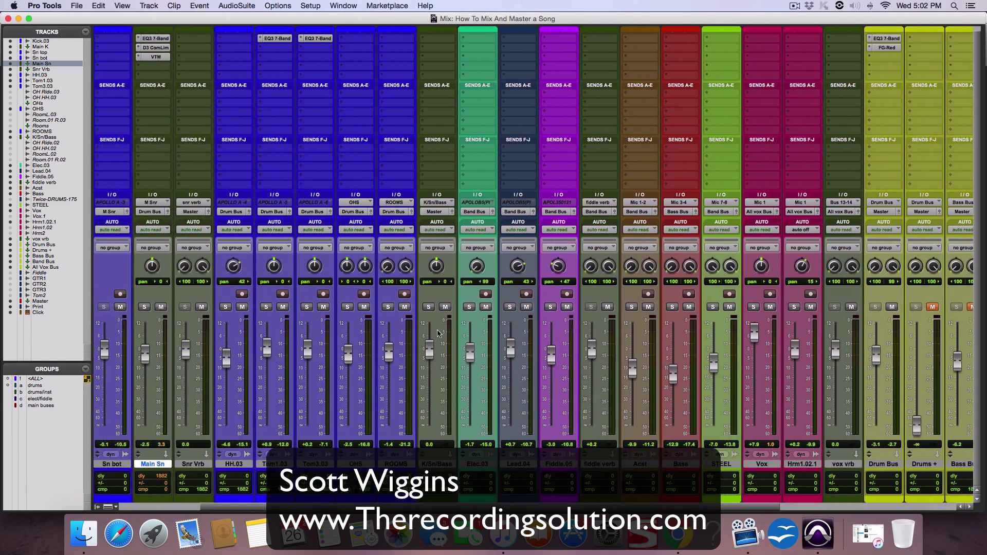
pyautogui.hscroll(-3, 439, 333)
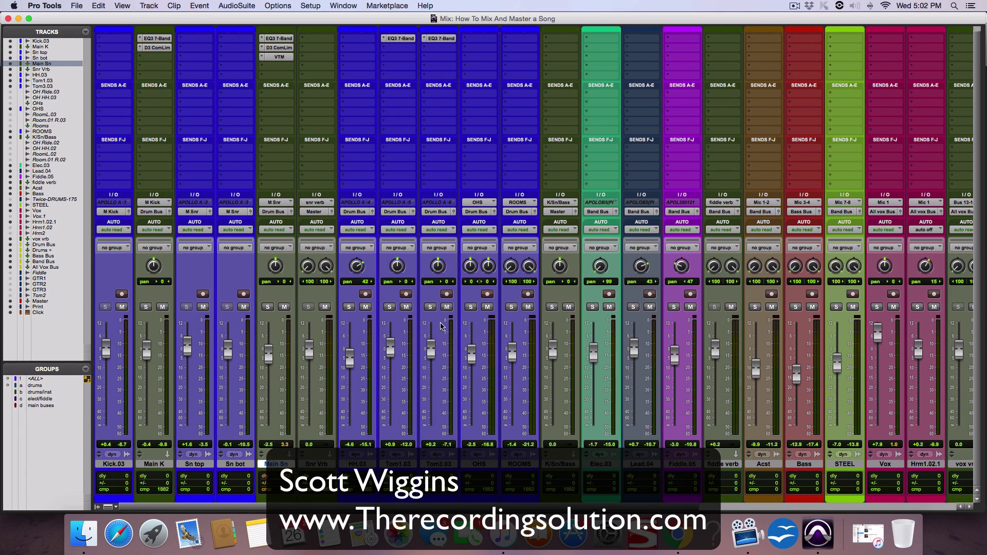
pyautogui.hscroll(10, 441, 325)
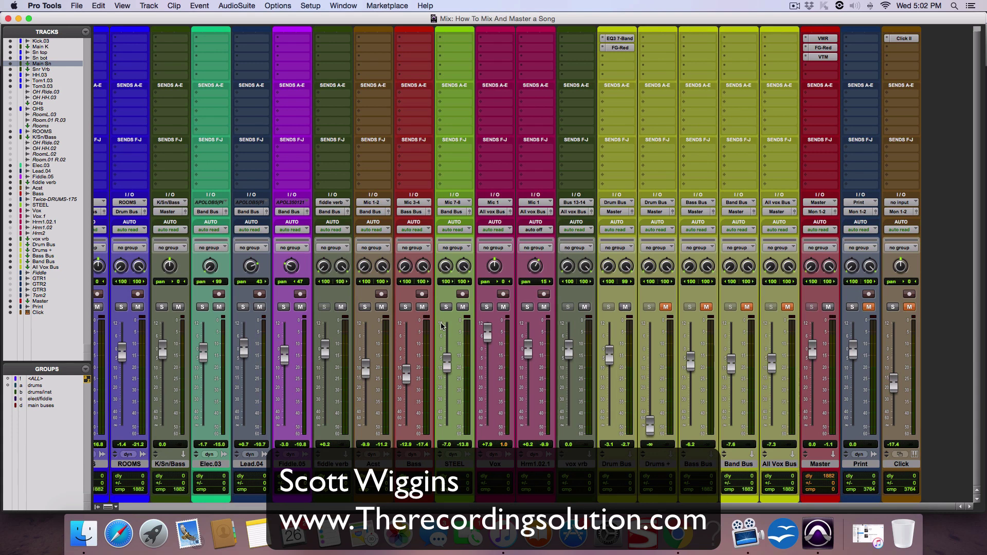
pyautogui.hscroll(-10, 441, 325)
pyautogui.hscroll(10, 441, 325)
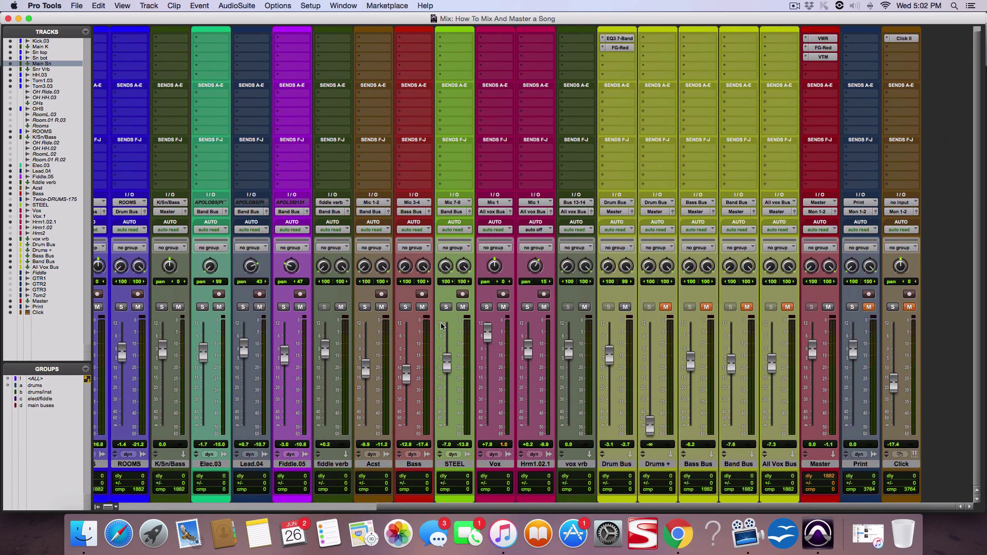
pyautogui.hscroll(-10, 441, 325)
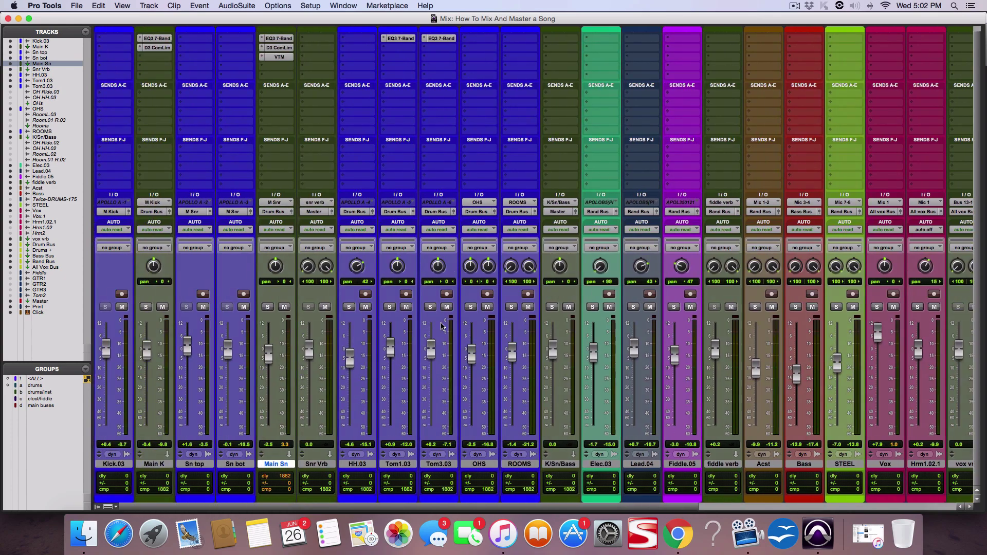
pyautogui.hscroll(10, 441, 325)
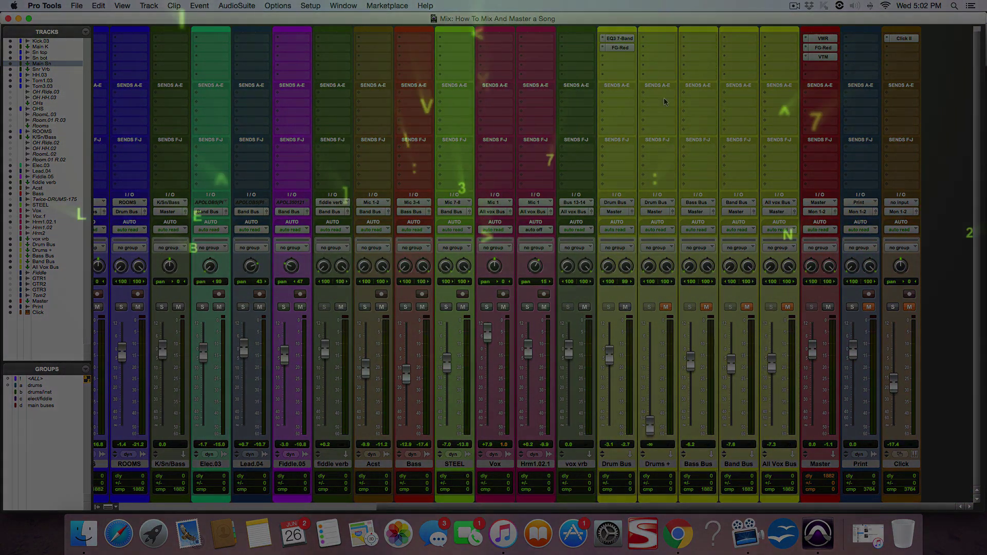
pyautogui.click(795, 6)
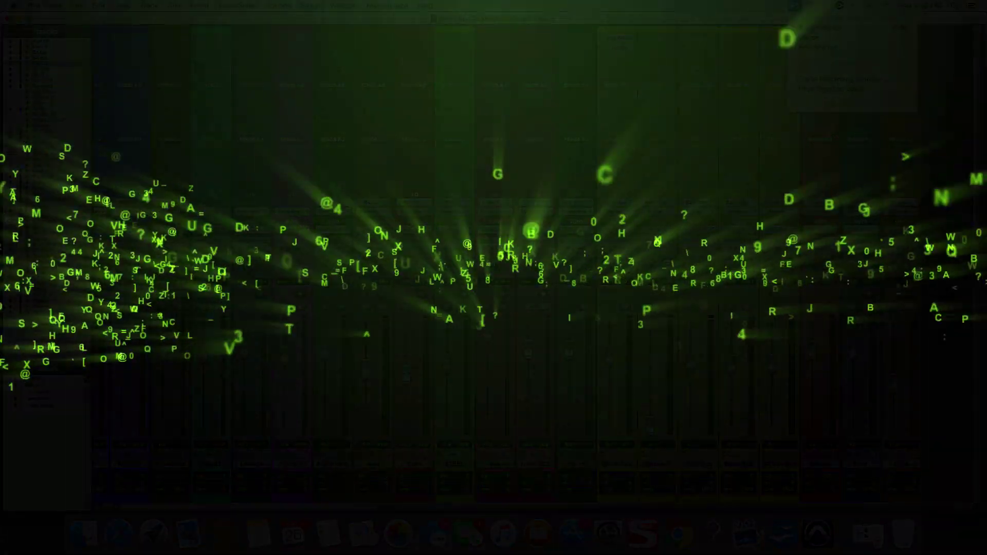